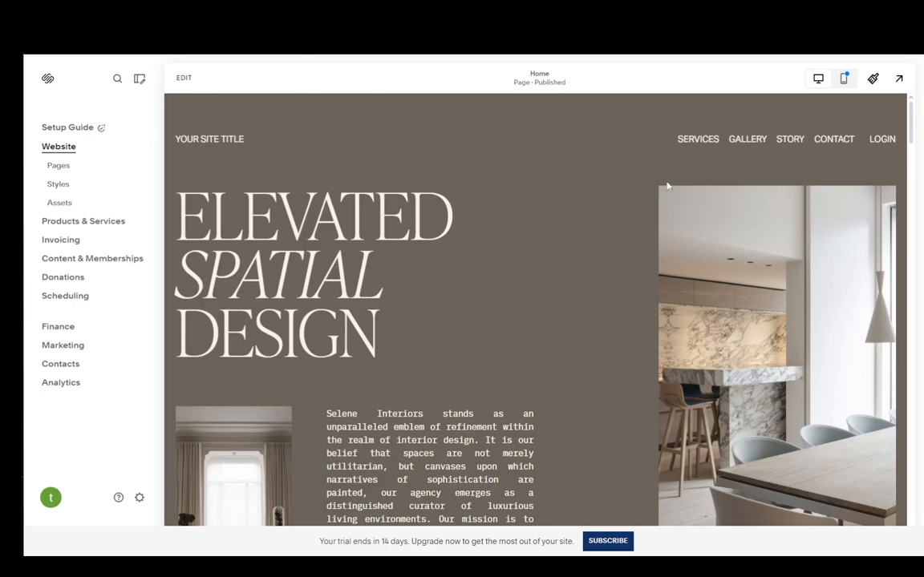
Open the home page for editing and add a blank section directly below the hero section.
{"action": "left_click", "coordinate": [184, 78]}
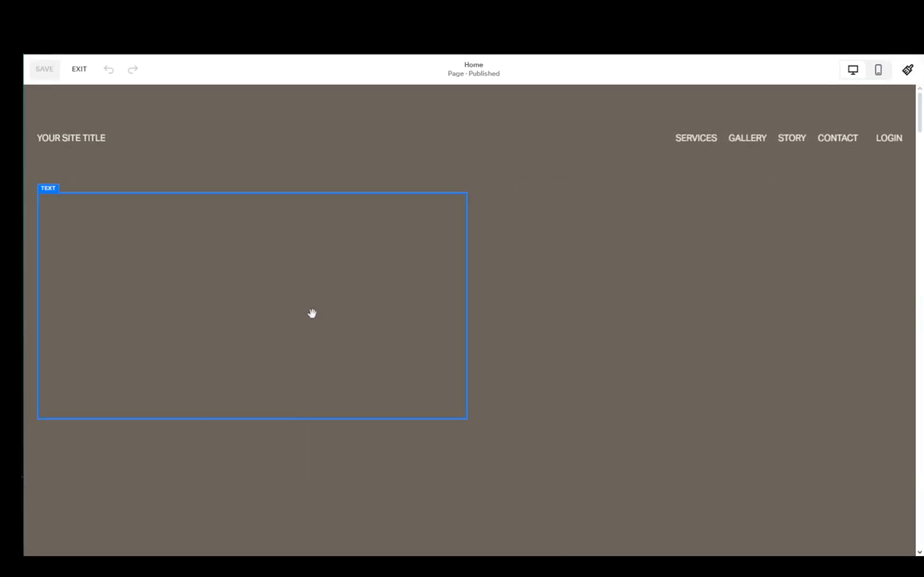
{"action": "scroll", "coordinate": [526, 255], "scroll_direction": "down", "scroll_amount": 4}
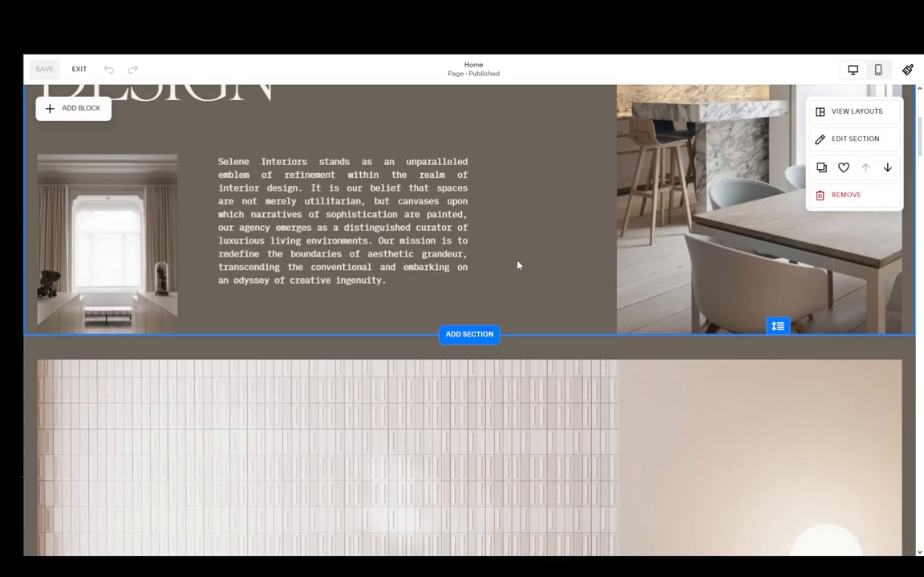
{"action": "scroll", "coordinate": [494, 255], "scroll_direction": "up", "scroll_amount": 2}
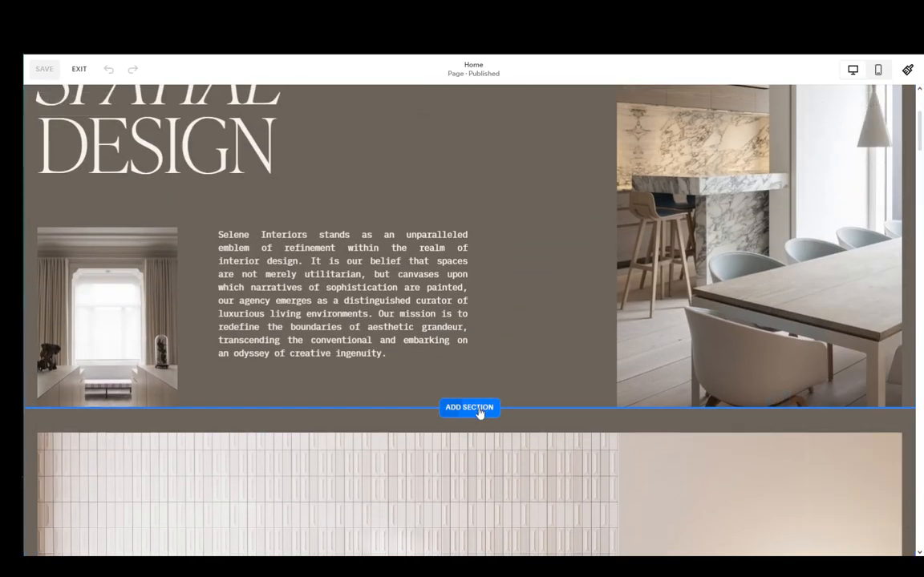
{"action": "left_click", "coordinate": [469, 407]}
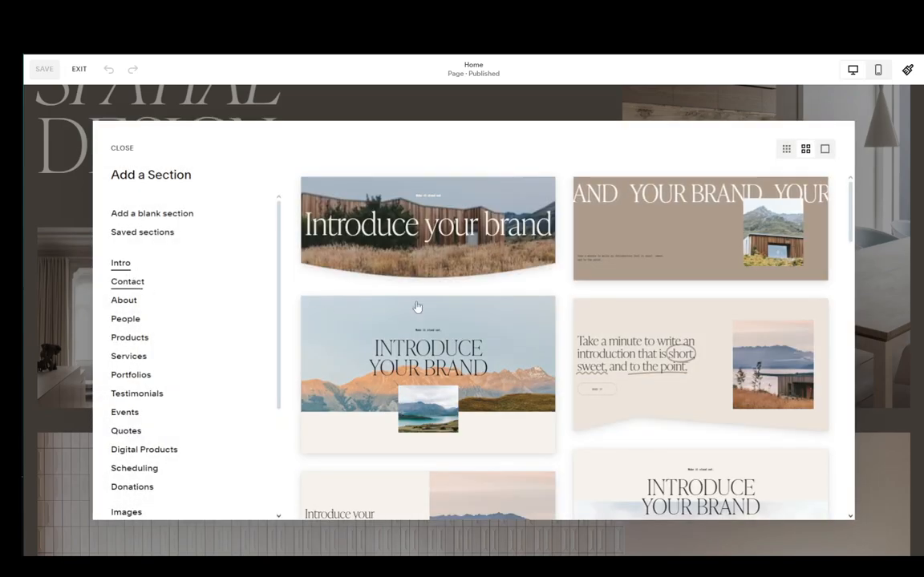
{"action": "left_click", "coordinate": [386, 219]}
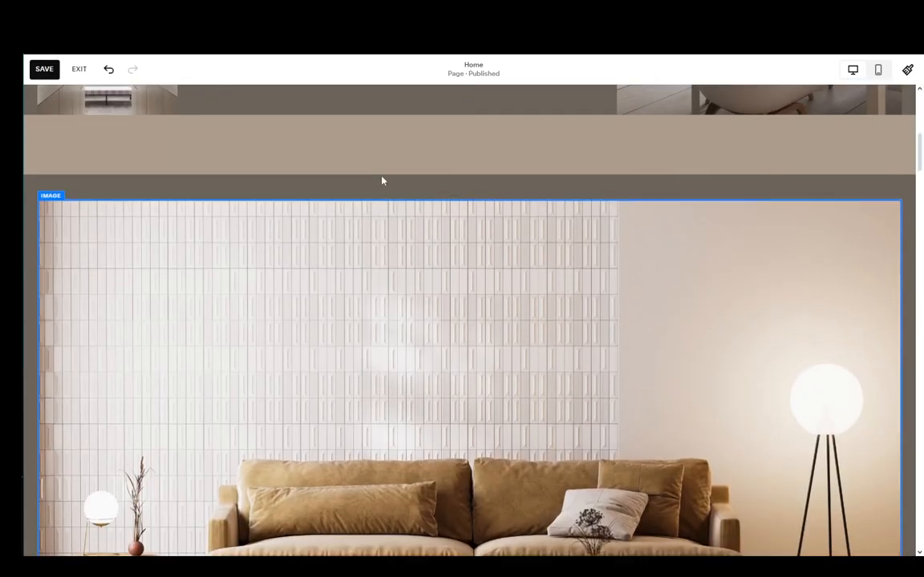
Move the hero section's heading, paragraph and both images down to leave empty space above them.
{"action": "scroll", "coordinate": [282, 279], "scroll_direction": "up", "scroll_amount": 4}
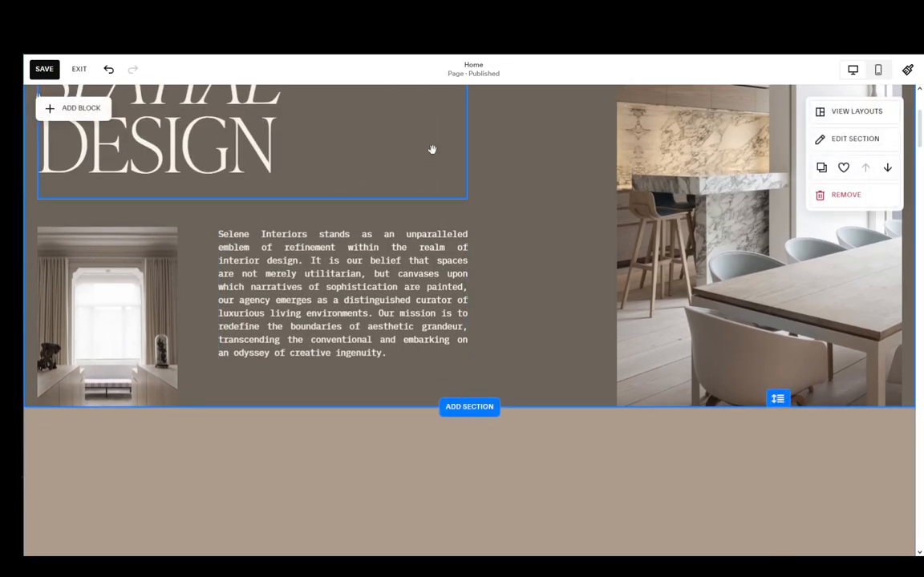
{"action": "left_click_drag", "start_coordinate": [481, 172], "coordinate": [95, 351]}
{"action": "left_click_drag", "start_coordinate": [113, 304], "coordinate": [115, 480]}
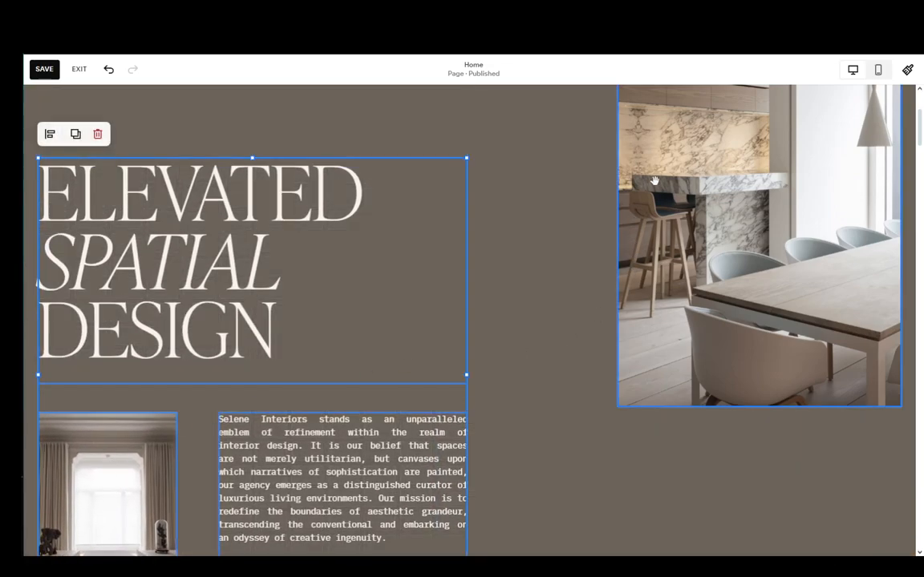
{"action": "left_click_drag", "start_coordinate": [641, 338], "coordinate": [622, 303]}
Remove the blank section below the hero section.
{"action": "scroll", "coordinate": [401, 337], "scroll_direction": "down", "scroll_amount": 5}
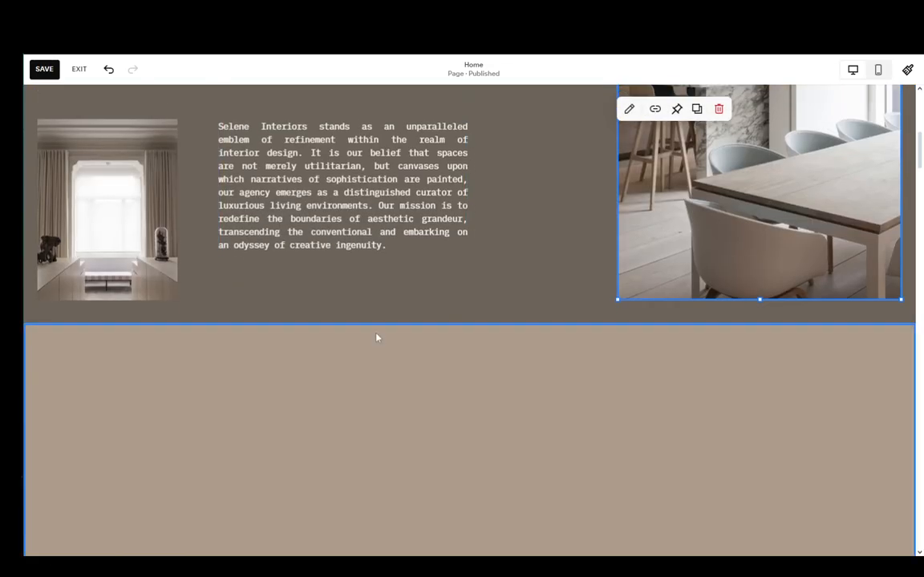
{"action": "left_click", "coordinate": [882, 365]}
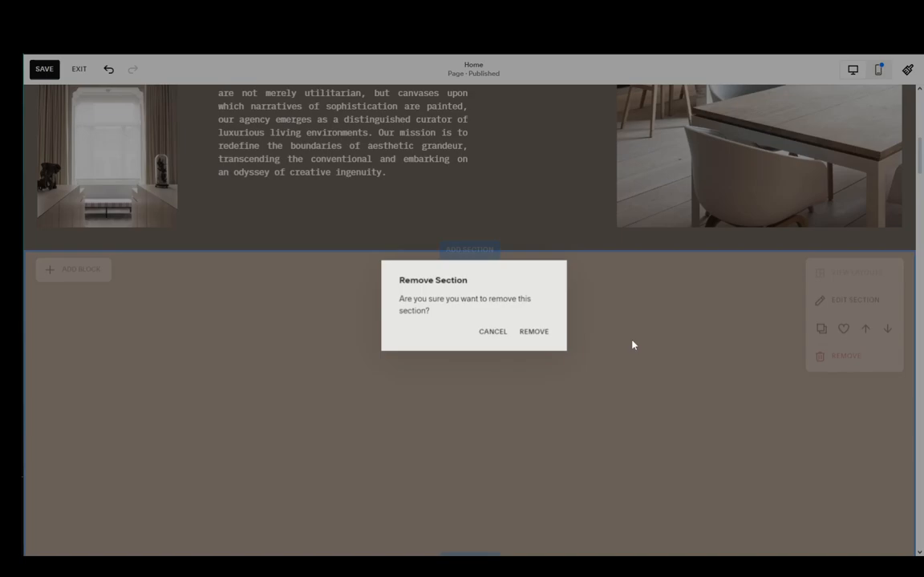
{"action": "left_click", "coordinate": [532, 331]}
Add a Search block to the empty space at the top of the hero section.
{"action": "scroll", "coordinate": [361, 345], "scroll_direction": "up", "scroll_amount": 10}
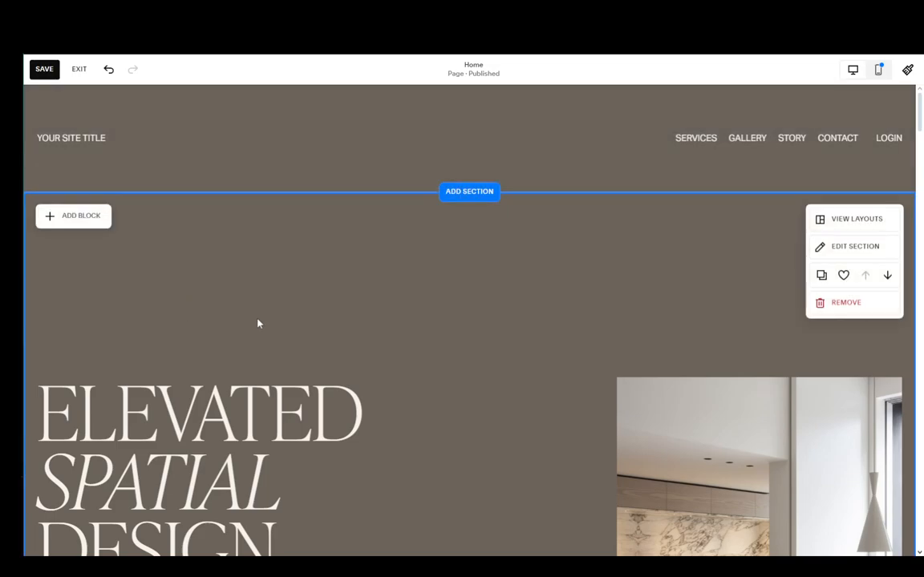
{"action": "left_click", "coordinate": [78, 229]}
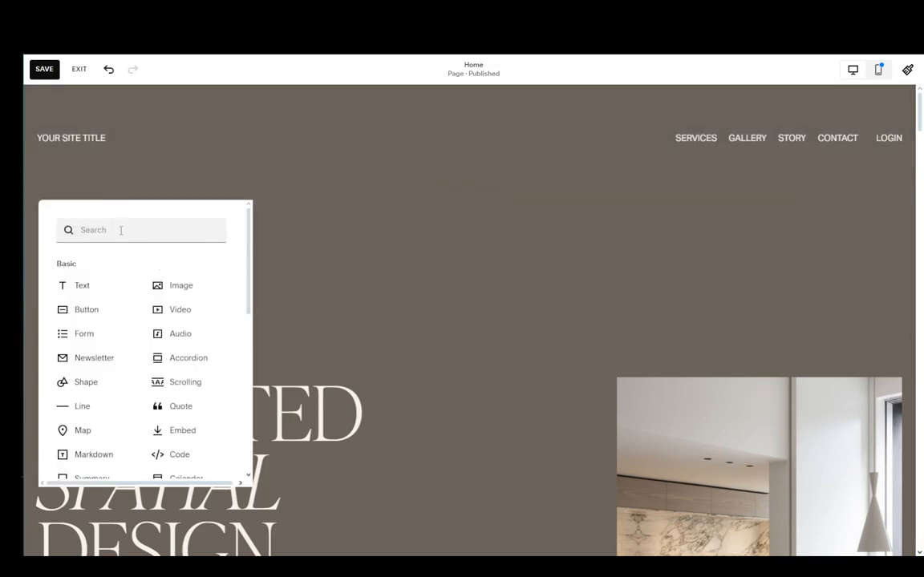
{"action": "type", "text": "search"}
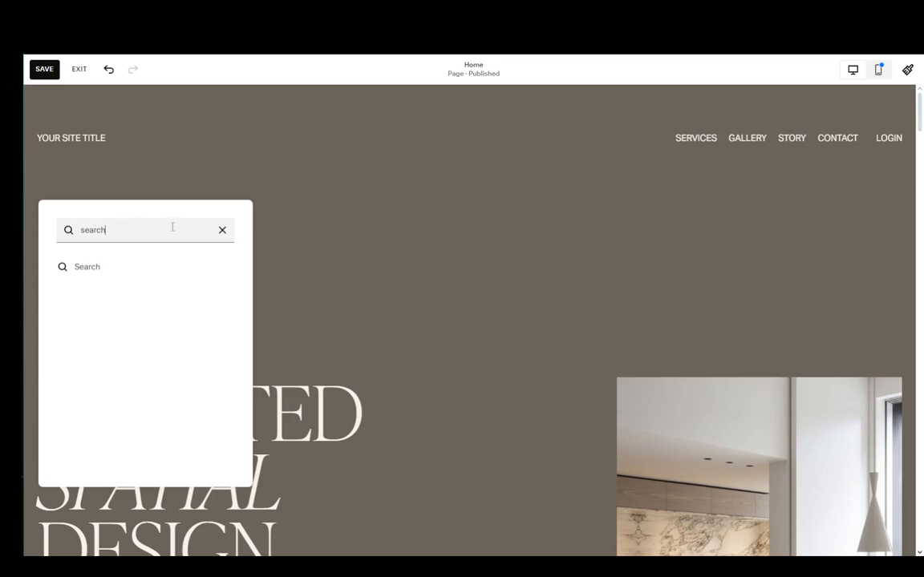
{"action": "left_click", "coordinate": [101, 271]}
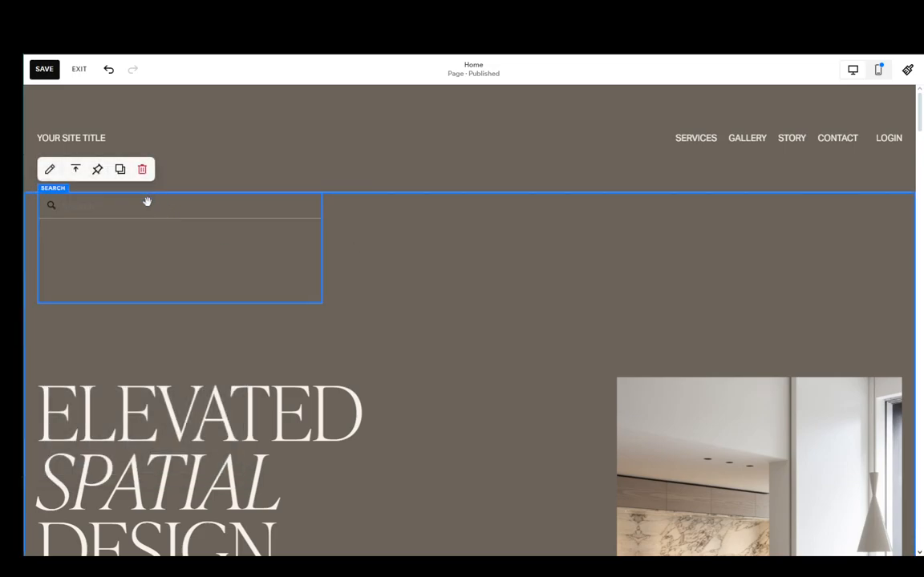
Set the search block's display theme to Light, leaving the search not limited to a specific page.
{"action": "left_click", "coordinate": [48, 170]}
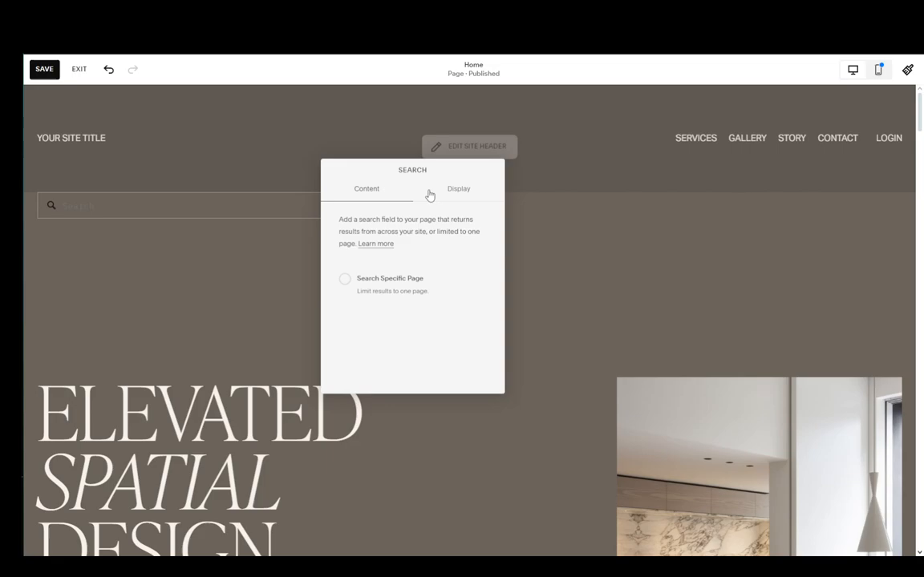
{"action": "left_click", "coordinate": [451, 191]}
{"action": "left_click", "coordinate": [395, 289]}
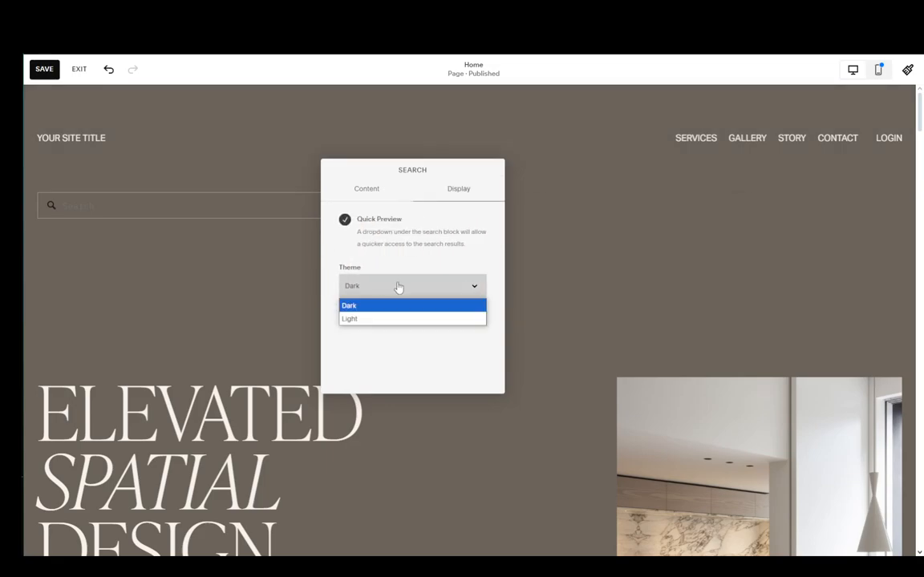
{"action": "left_click", "coordinate": [373, 318]}
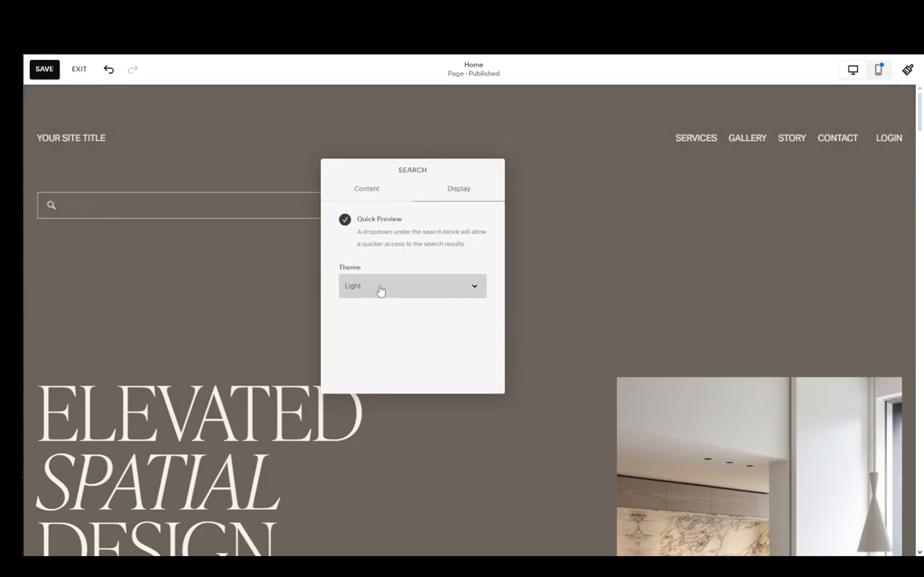
{"action": "left_click", "coordinate": [363, 191]}
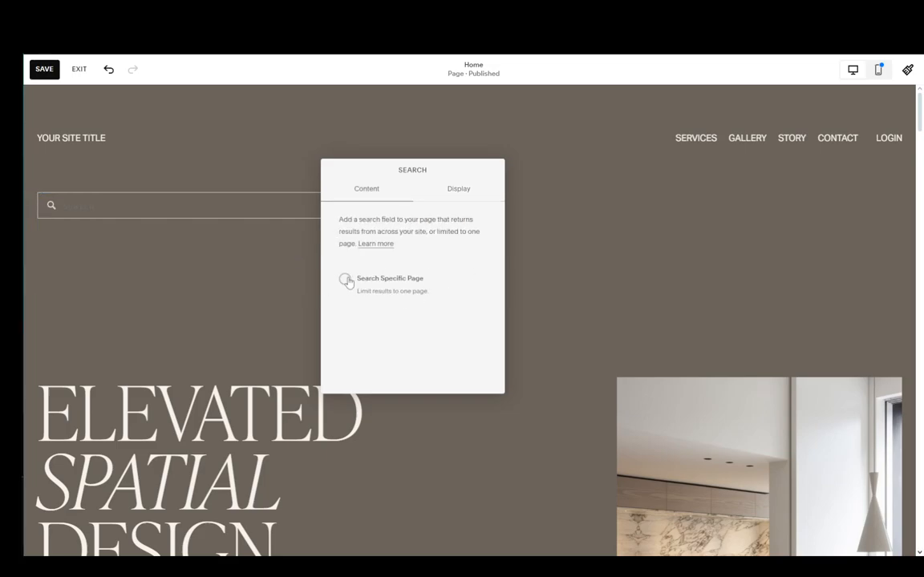
{"action": "left_click", "coordinate": [671, 246]}
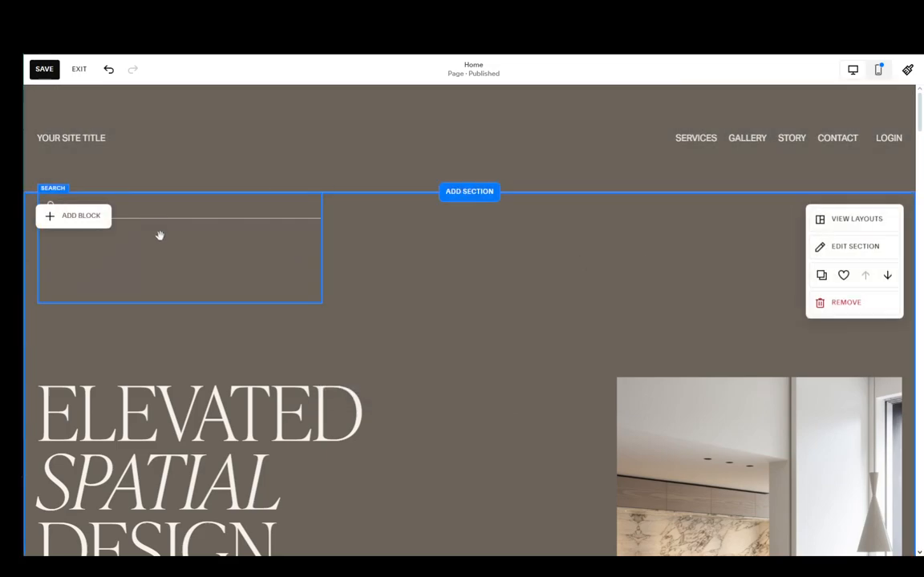
Position the search block at the upper edge of the hero section, above the heading, and save the page.
{"action": "left_click_drag", "start_coordinate": [159, 235], "coordinate": [166, 258]}
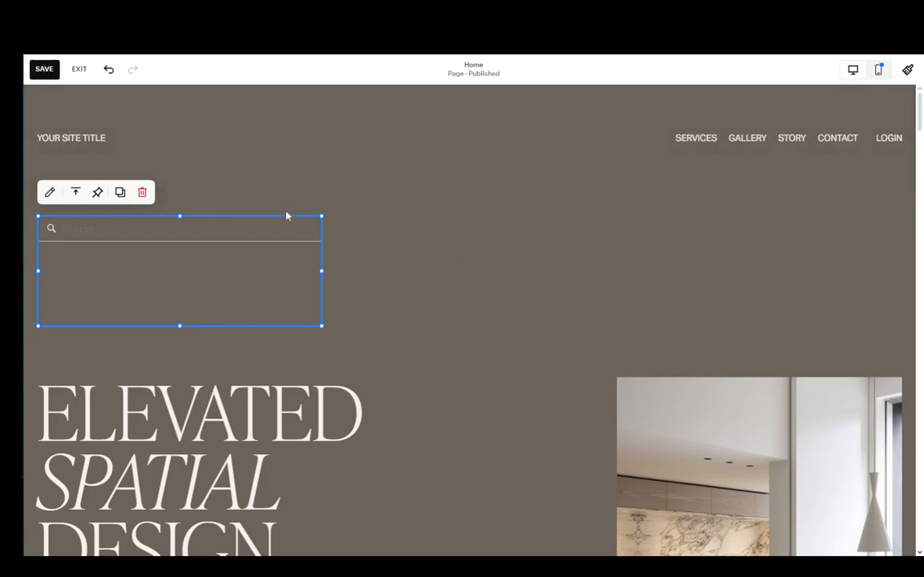
{"action": "left_click_drag", "start_coordinate": [240, 223], "coordinate": [250, 190]}
{"action": "left_click_drag", "start_coordinate": [192, 208], "coordinate": [243, 193]}
{"action": "left_click", "coordinate": [44, 69]}
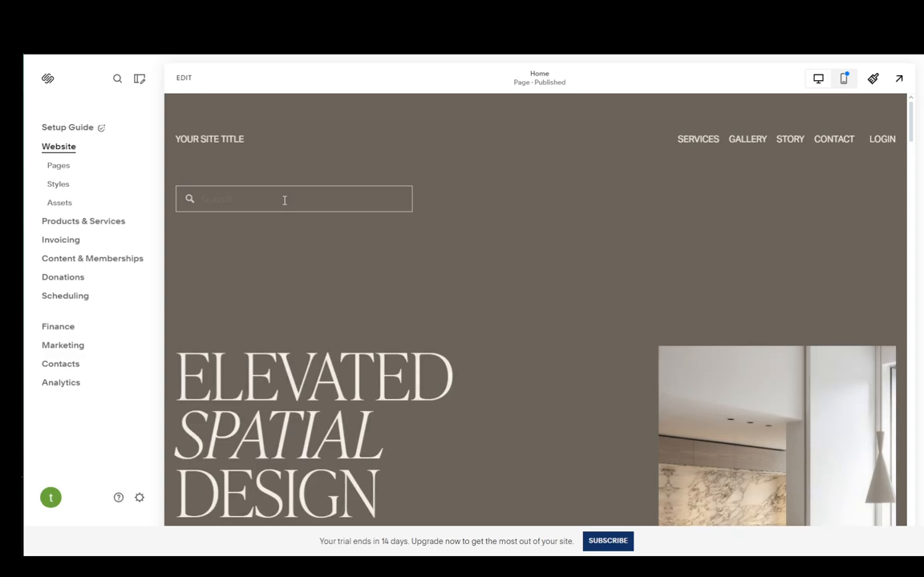
Reopen the home page for editing and enter the site footer's edit mode.
{"action": "scroll", "coordinate": [297, 231], "scroll_direction": "down", "scroll_amount": 15}
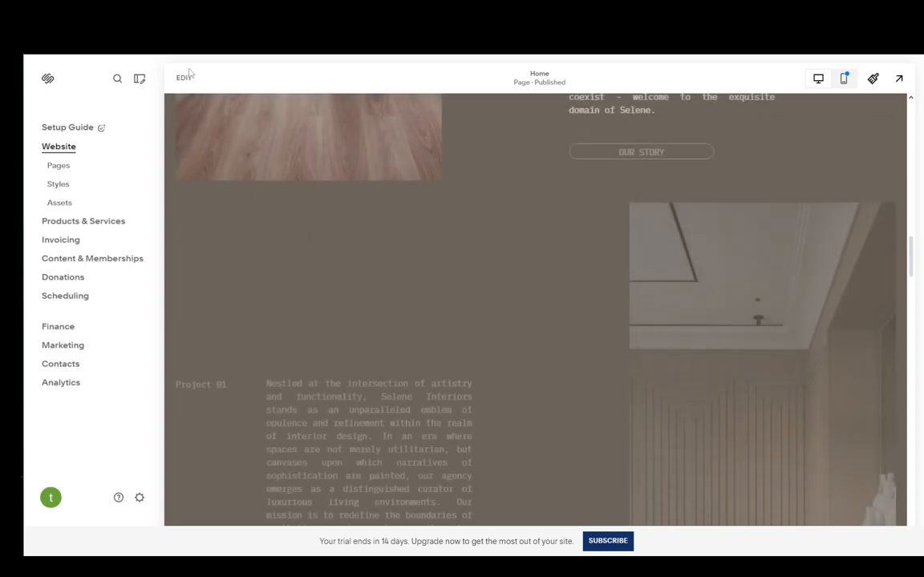
{"action": "left_click", "coordinate": [187, 77]}
{"action": "scroll", "coordinate": [375, 337], "scroll_direction": "down", "scroll_amount": 10}
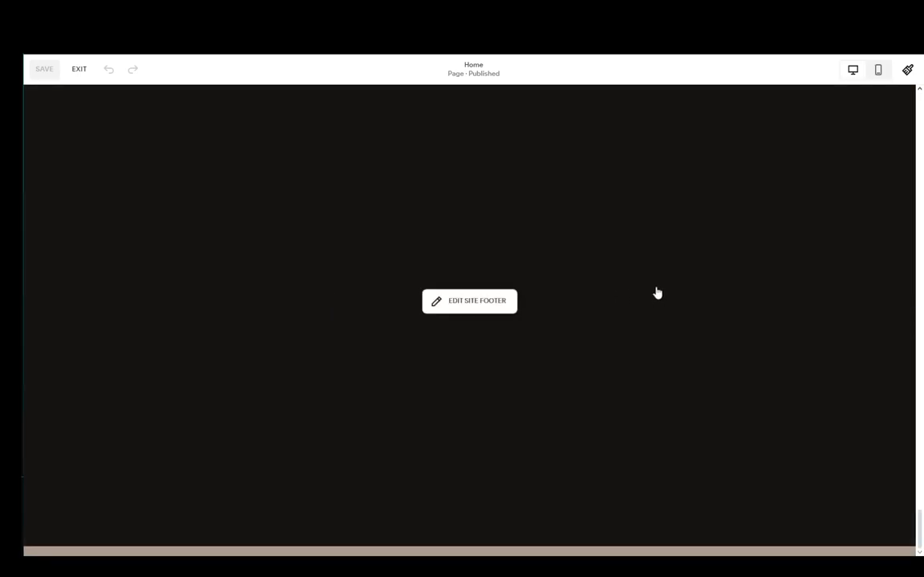
{"action": "left_click", "coordinate": [469, 299]}
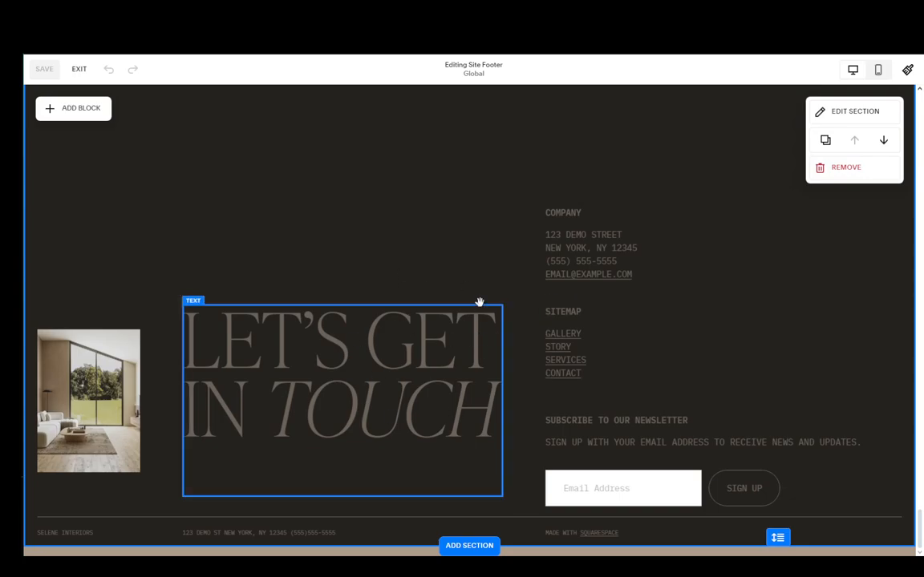
Move the footer's image and "LET'S GET IN TOUCH" heading up, level with the company details.
{"action": "left_click_drag", "start_coordinate": [52, 292], "coordinate": [411, 446]}
{"action": "left_click_drag", "start_coordinate": [420, 406], "coordinate": [433, 315]}
{"action": "left_click", "coordinate": [377, 448]}
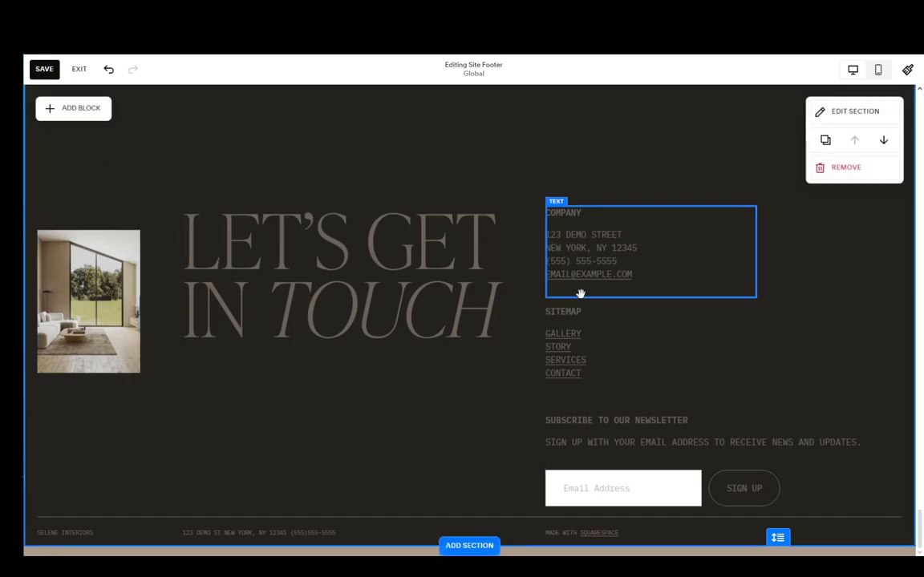
Align the footer's search block with the content margin, stretch it across the full content width, and save the footer.
{"action": "scroll", "coordinate": [339, 375], "scroll_direction": "up", "scroll_amount": 3}
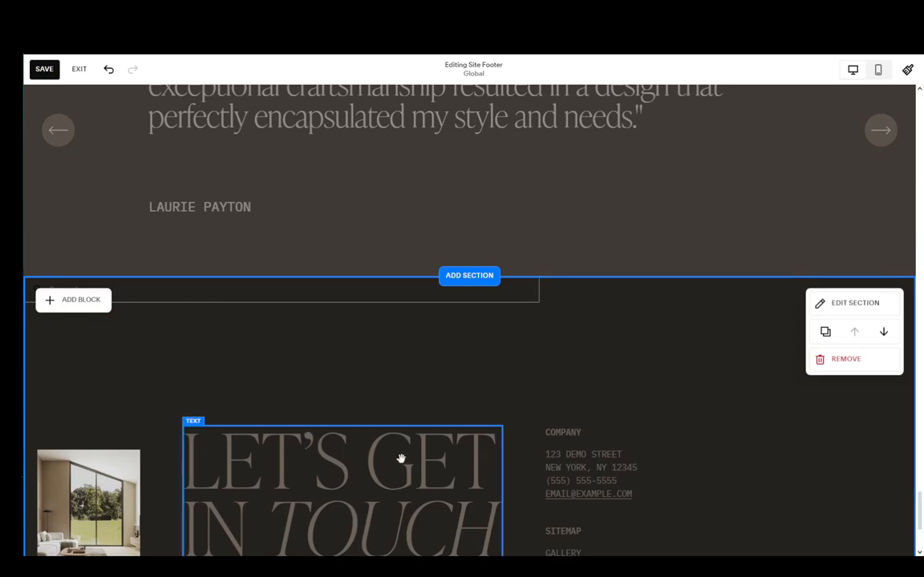
{"action": "scroll", "coordinate": [333, 341], "scroll_direction": "down", "scroll_amount": 2}
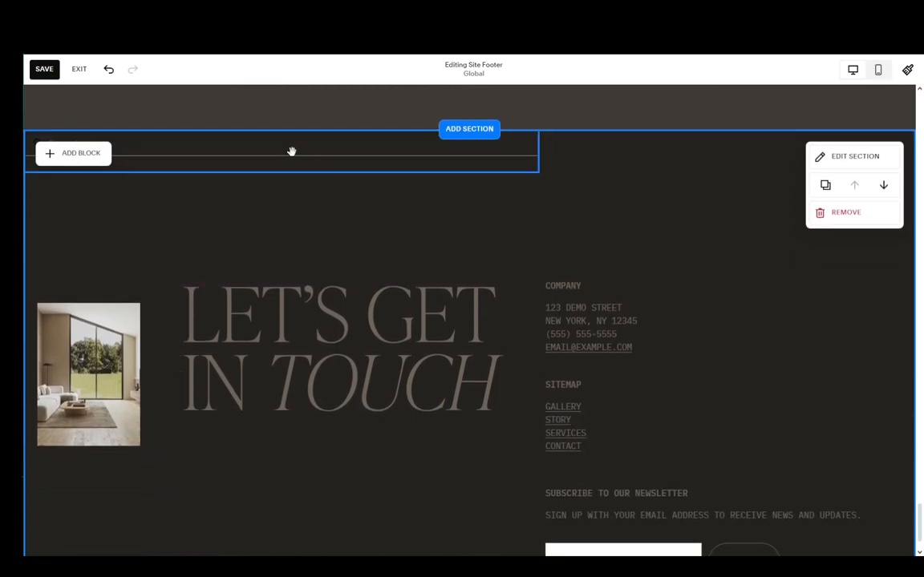
{"action": "mouse_move", "coordinate": [291, 151]}
{"action": "left_mouse_down"}
{"action": "mouse_move", "coordinate": [447, 168]}
{"action": "mouse_move", "coordinate": [301, 160]}
{"action": "left_mouse_up"}
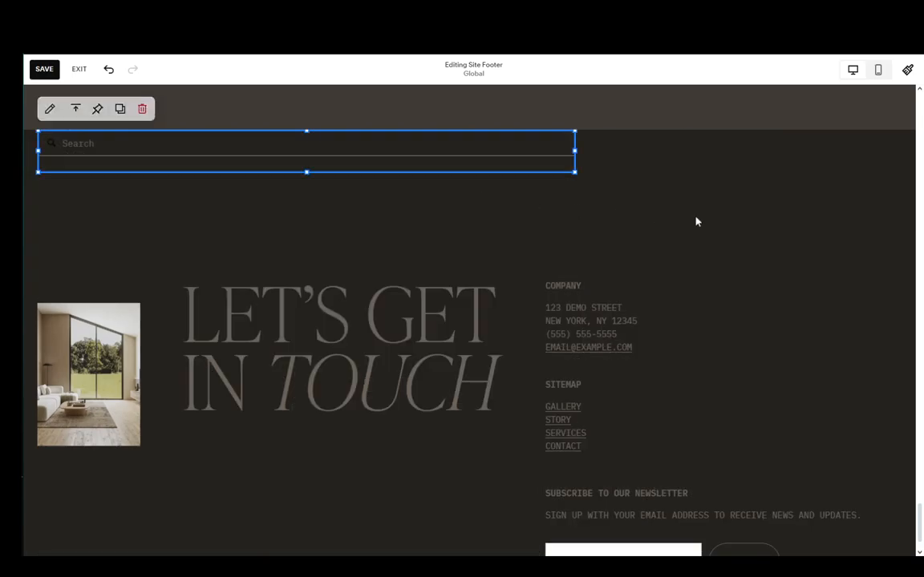
{"action": "left_click_drag", "start_coordinate": [575, 149], "coordinate": [890, 161]}
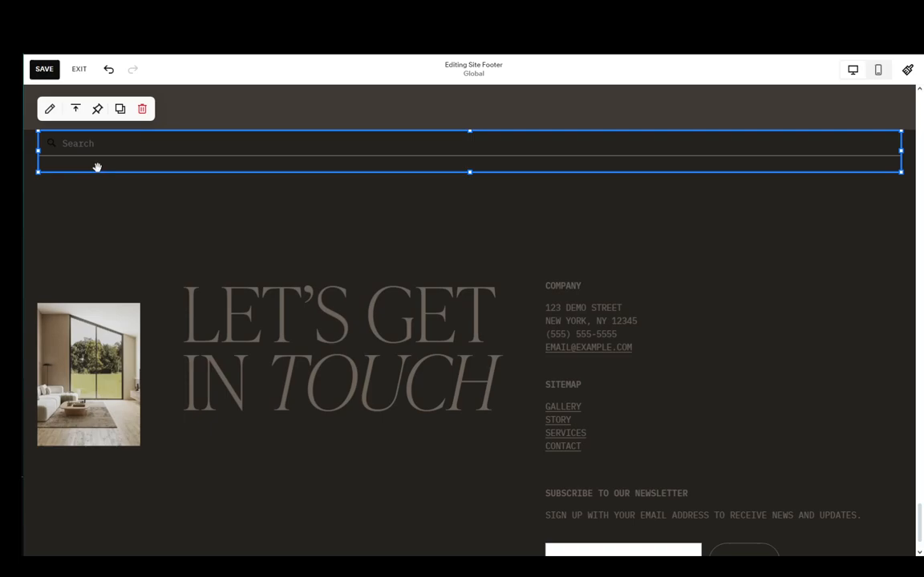
{"action": "left_click", "coordinate": [61, 179]}
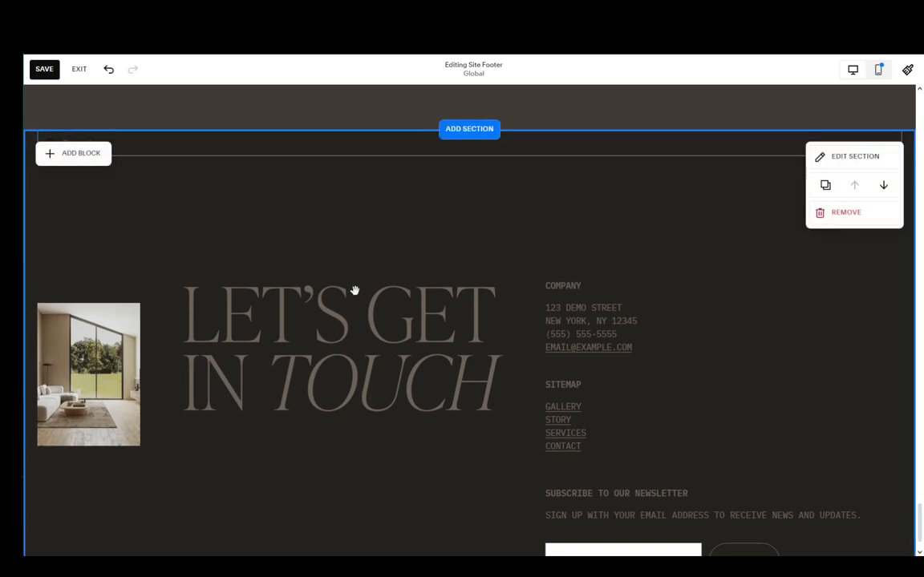
{"action": "left_click", "coordinate": [36, 69]}
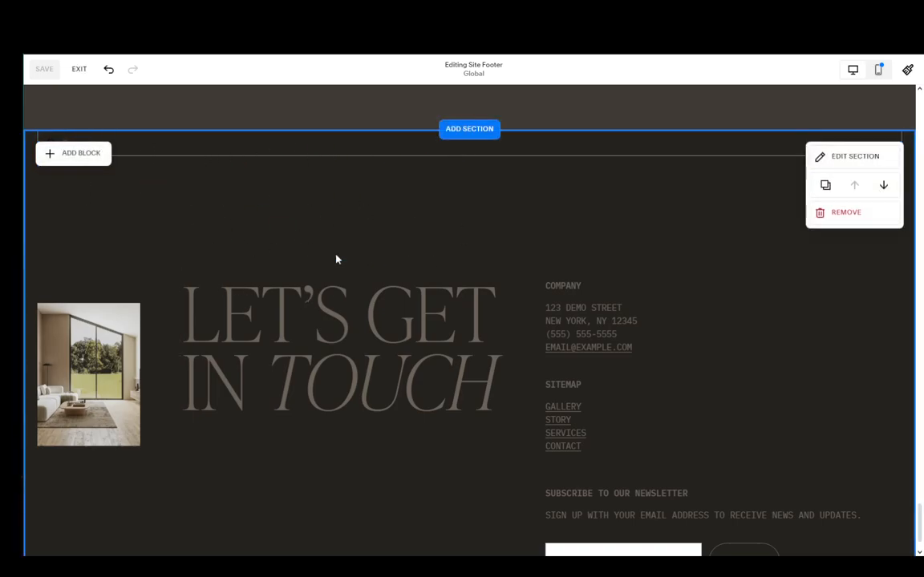
Change the footer section's color theme to Dark 2.
{"action": "scroll", "coordinate": [305, 321], "scroll_direction": "up", "scroll_amount": 2}
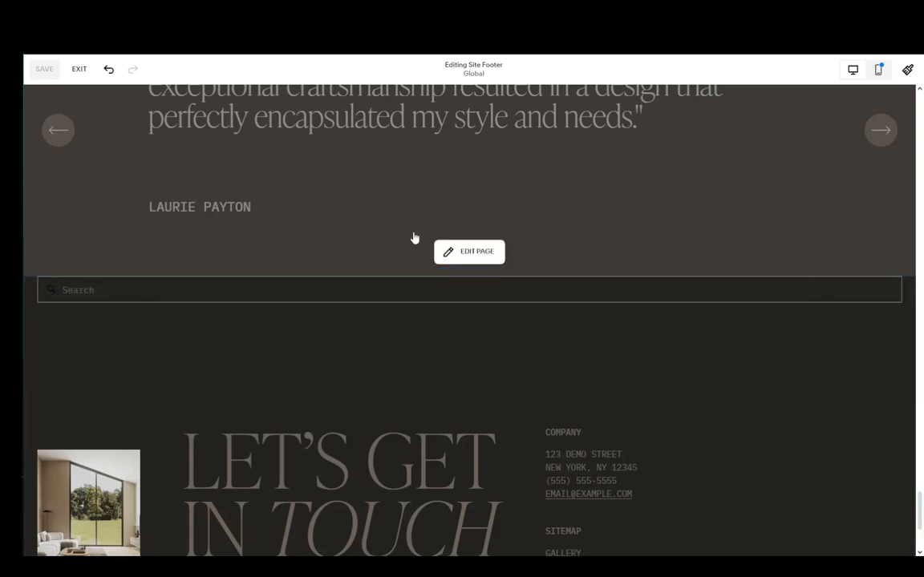
{"action": "left_click", "coordinate": [874, 310]}
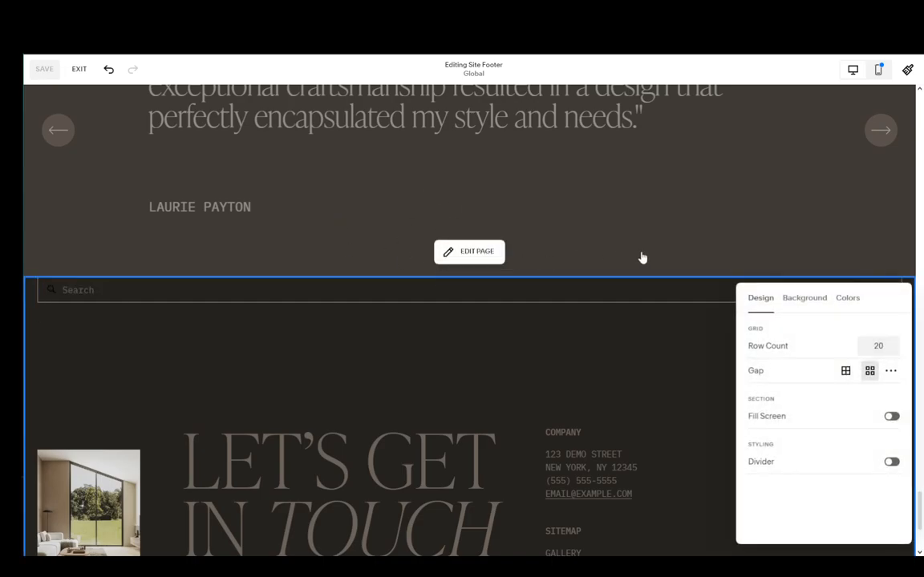
{"action": "left_click", "coordinate": [848, 298]}
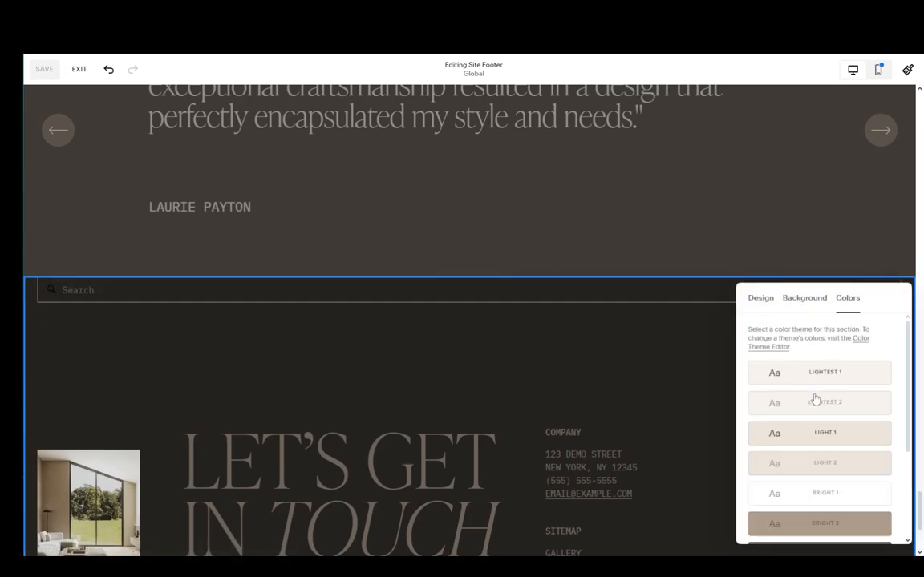
{"action": "scroll", "coordinate": [818, 399], "scroll_direction": "down", "scroll_amount": 1}
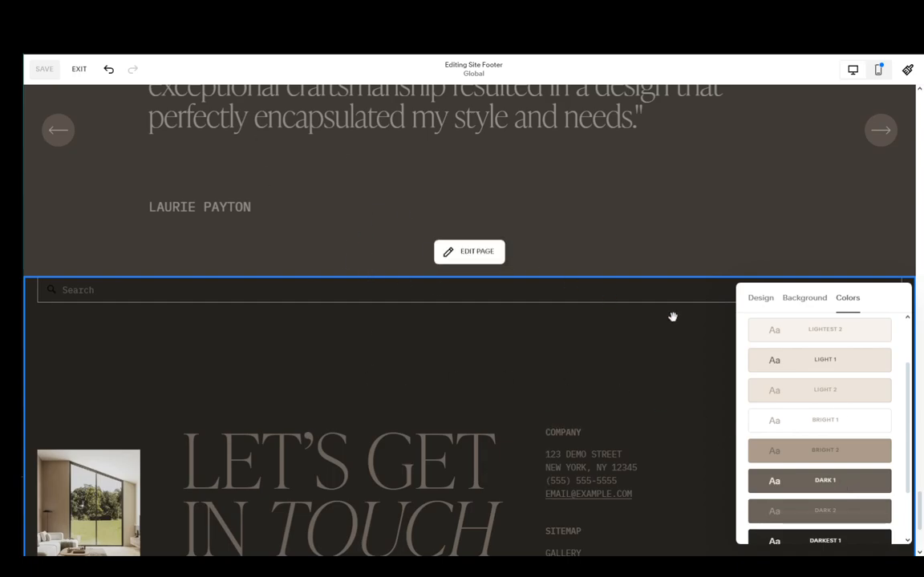
{"action": "left_click", "coordinate": [825, 513]}
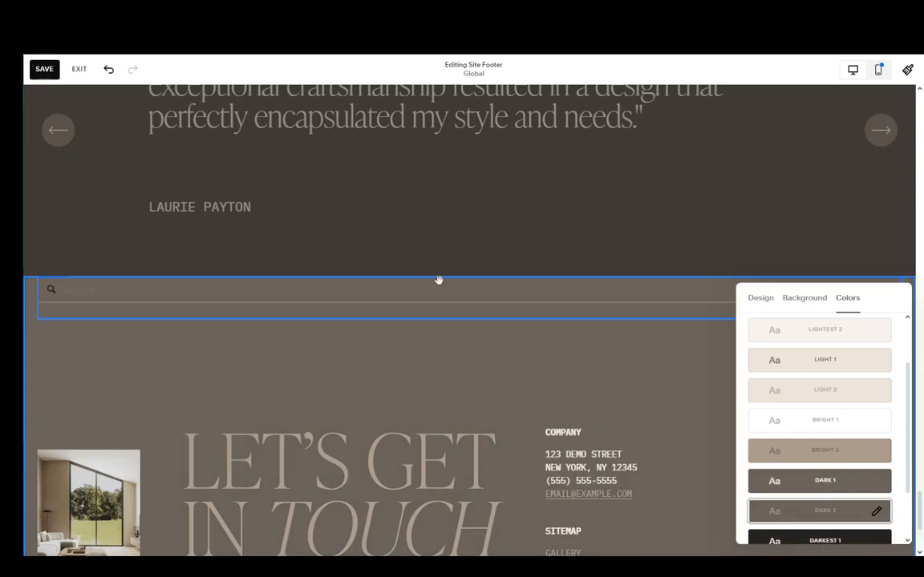
Save the site footer and review its search bar in the home page preview.
{"action": "left_click", "coordinate": [40, 68]}
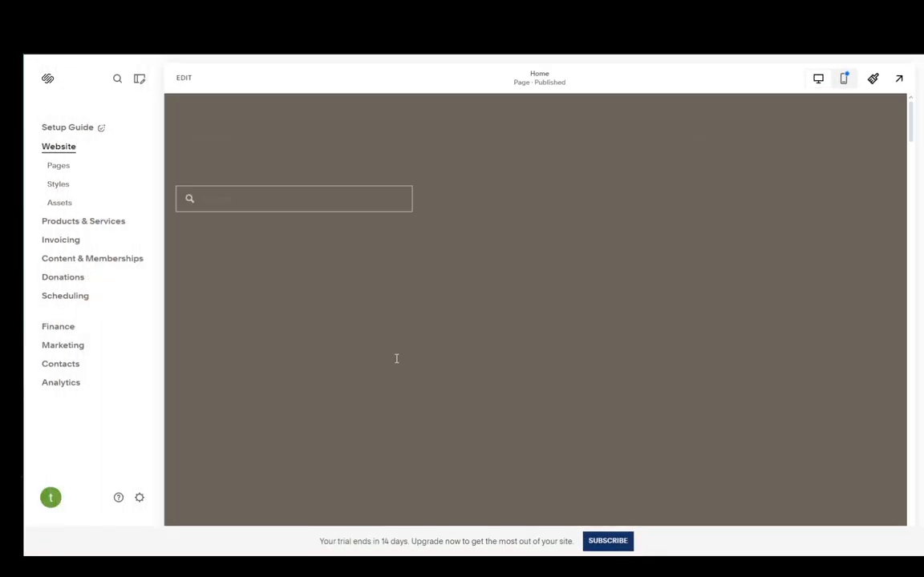
{"action": "scroll", "coordinate": [396, 358], "scroll_direction": "down", "scroll_amount": 15}
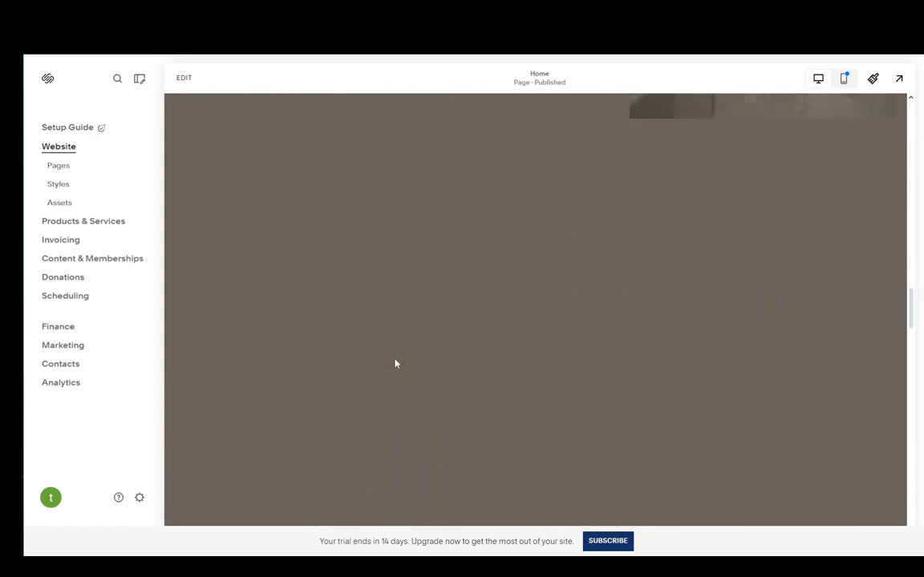
{"action": "scroll", "coordinate": [395, 364], "scroll_direction": "down", "scroll_amount": 10}
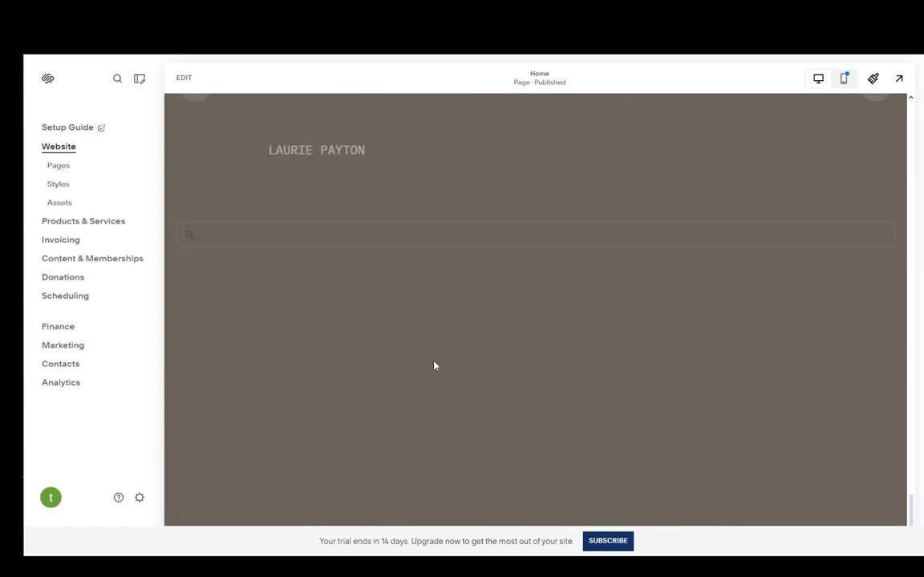
{"action": "scroll", "coordinate": [272, 344], "scroll_direction": "down", "scroll_amount": 3}
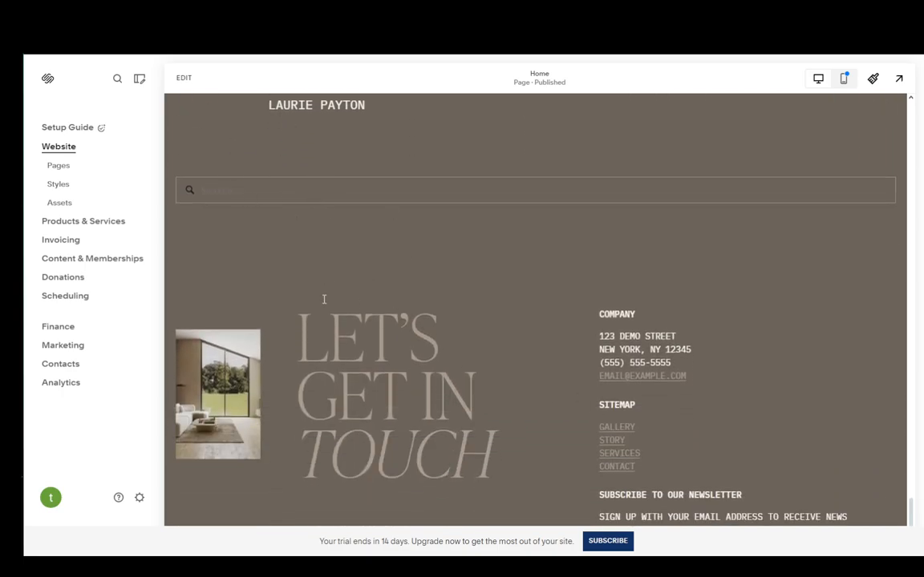
{"action": "scroll", "coordinate": [299, 361], "scroll_direction": "up", "scroll_amount": 3}
{"action": "scroll", "coordinate": [231, 325], "scroll_direction": "down", "scroll_amount": 3}
{"action": "scroll", "coordinate": [260, 240], "scroll_direction": "up", "scroll_amount": 5}
Add custom CSS giving #footer-sections .page-section:nth-child(1) position fixed, top 0, z-index:9 9, width 100%, height auto, and header,#page margin-top 4rem, all !important.
{"action": "left_click", "coordinate": [58, 165]}
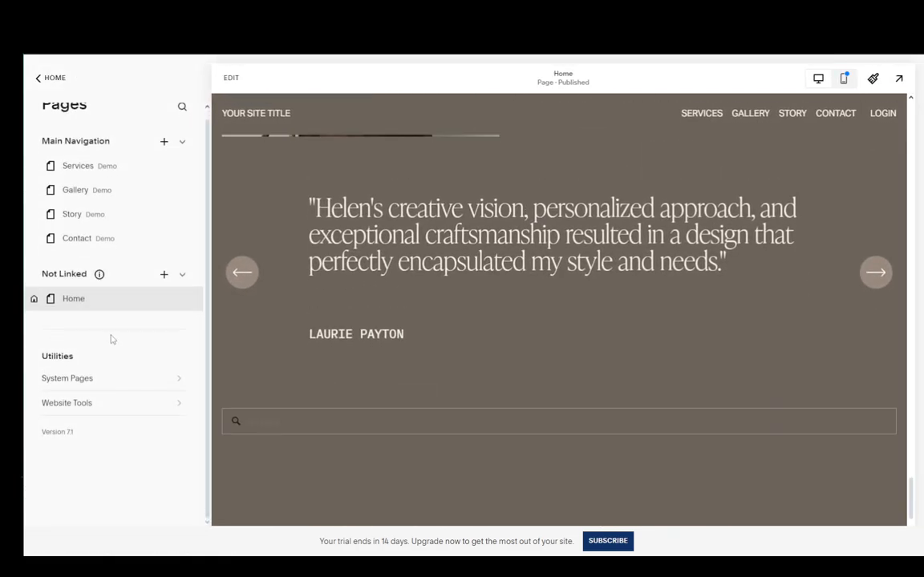
{"action": "left_click", "coordinate": [67, 404]}
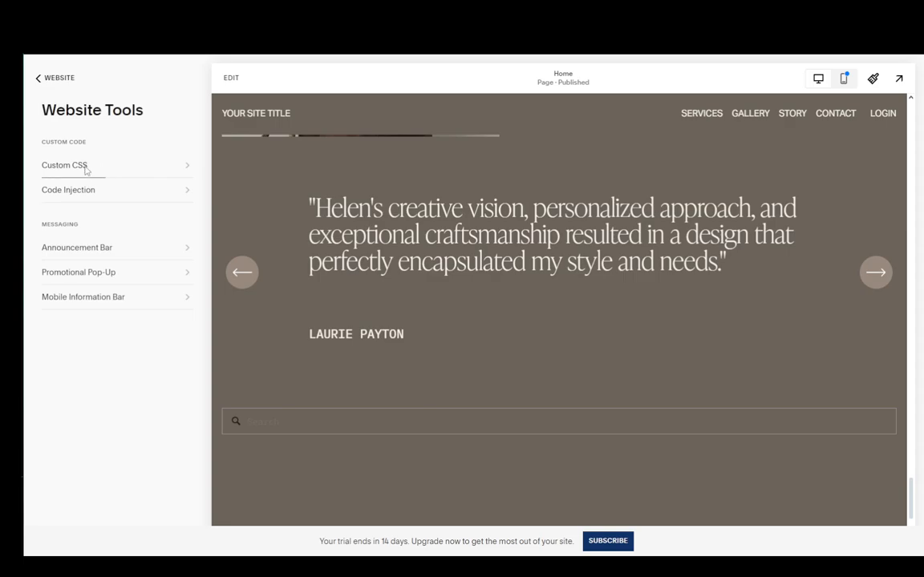
{"action": "left_click", "coordinate": [86, 168]}
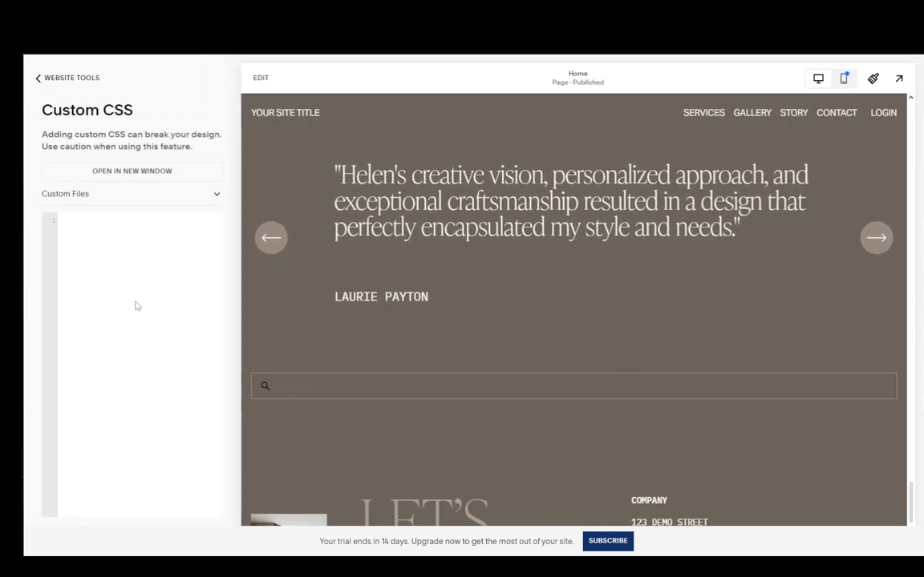
{"action": "type", "text": "#footer-sections .page-section:nth-child(1) {  position: fixed!important;  top: 0!important;  z-index:99!important;  width: 100%!important;  height: auto!important; } header,#page margin-top: 4rem!important"}
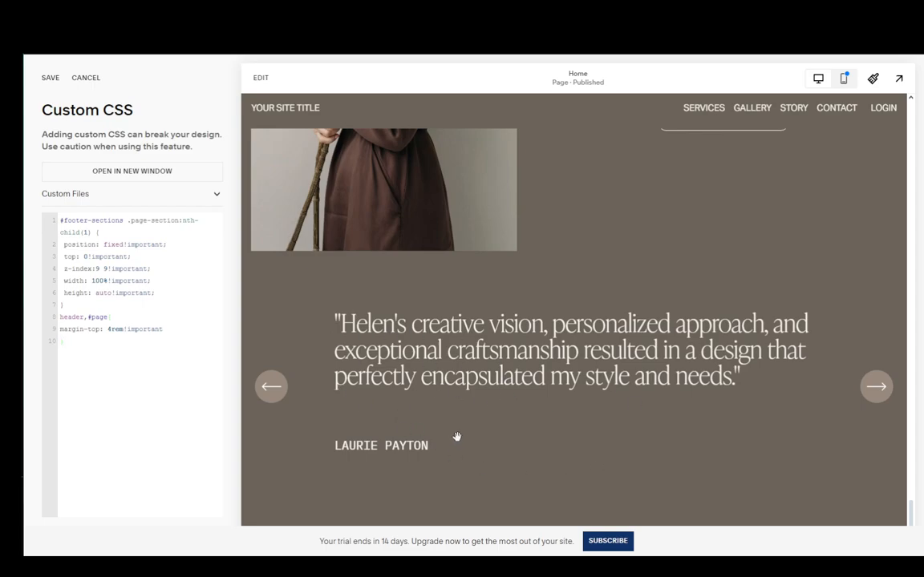
Save the custom CSS and check the pinned search section along the length of the home page preview.
{"action": "scroll", "coordinate": [457, 436], "scroll_direction": "up", "scroll_amount": 2}
{"action": "scroll", "coordinate": [516, 227], "scroll_direction": "up", "scroll_amount": 3}
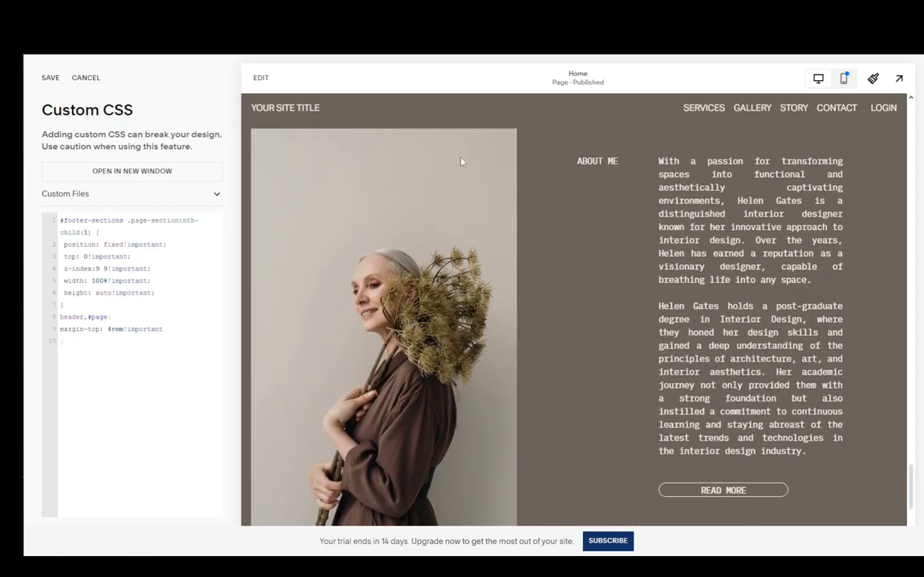
{"action": "scroll", "coordinate": [440, 233], "scroll_direction": "down", "scroll_amount": 2}
{"action": "scroll", "coordinate": [437, 252], "scroll_direction": "up", "scroll_amount": 5}
{"action": "scroll", "coordinate": [437, 252], "scroll_direction": "down", "scroll_amount": 2}
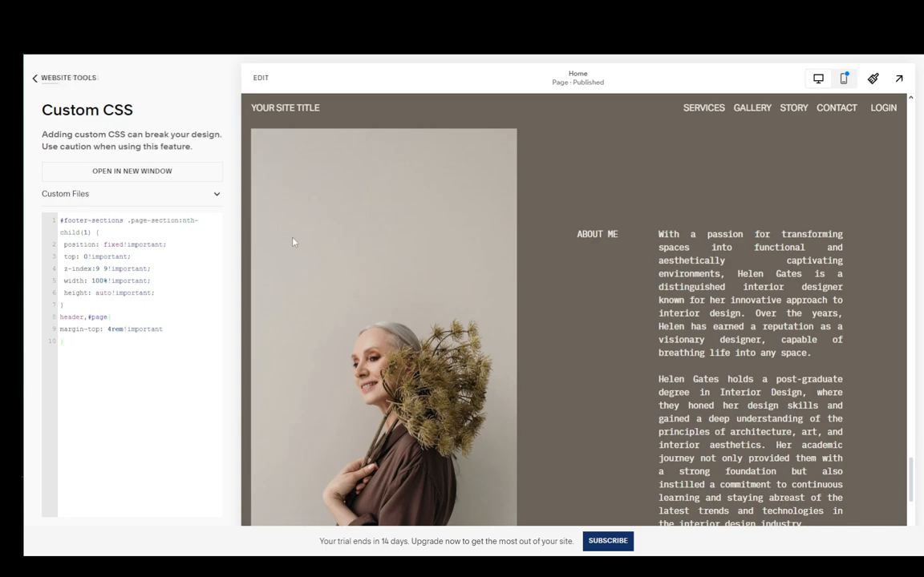
{"action": "scroll", "coordinate": [384, 244], "scroll_direction": "down", "scroll_amount": 5}
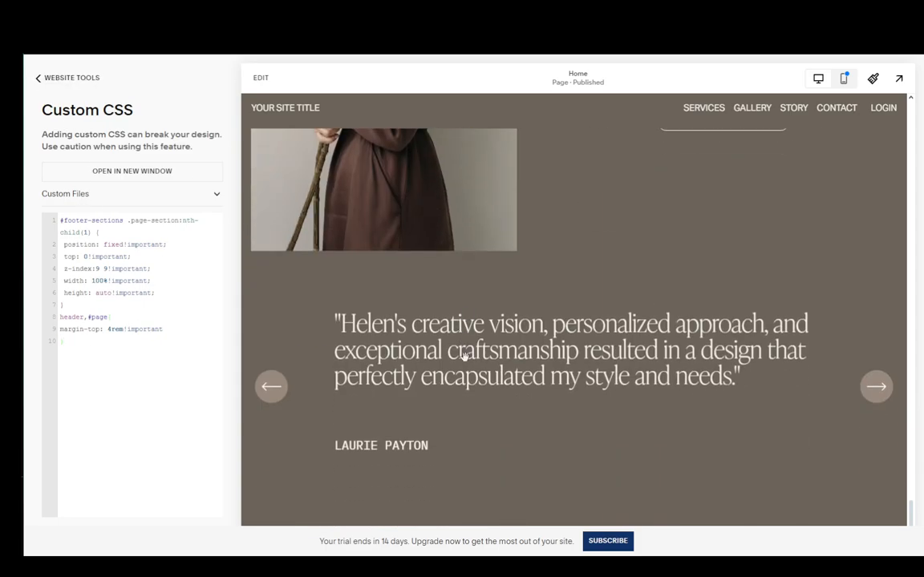
{"action": "scroll", "coordinate": [463, 377], "scroll_direction": "up", "scroll_amount": 10}
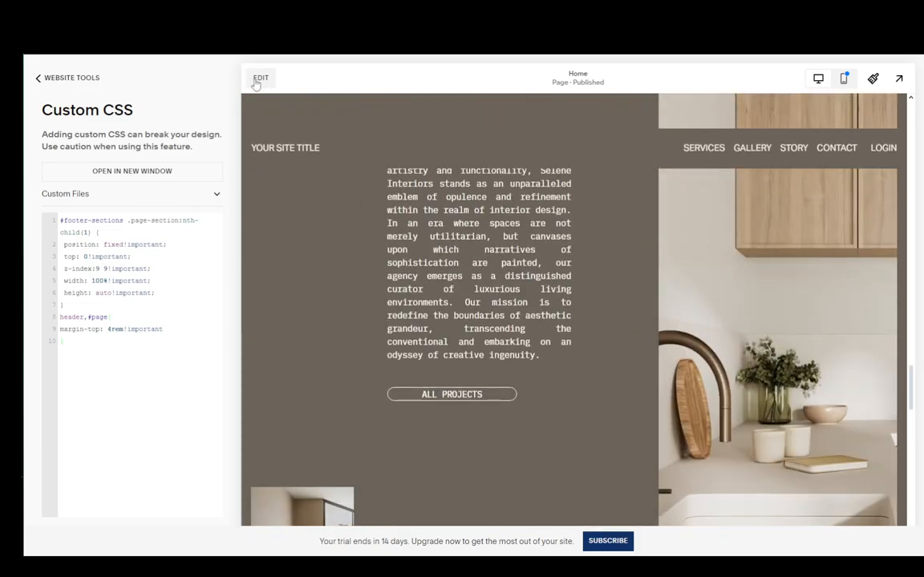
{"action": "scroll", "coordinate": [337, 201], "scroll_direction": "down", "scroll_amount": 10}
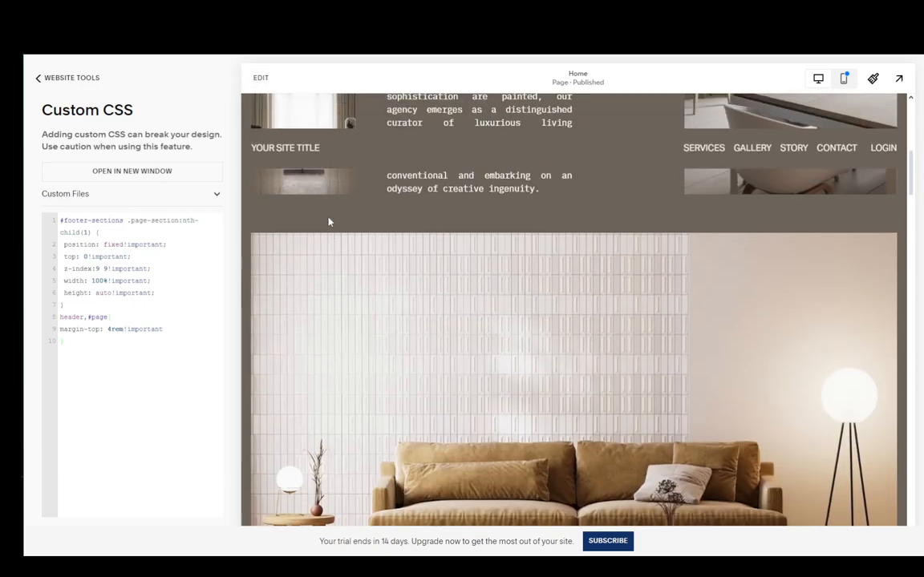
{"action": "scroll", "coordinate": [328, 222], "scroll_direction": "up", "scroll_amount": 10}
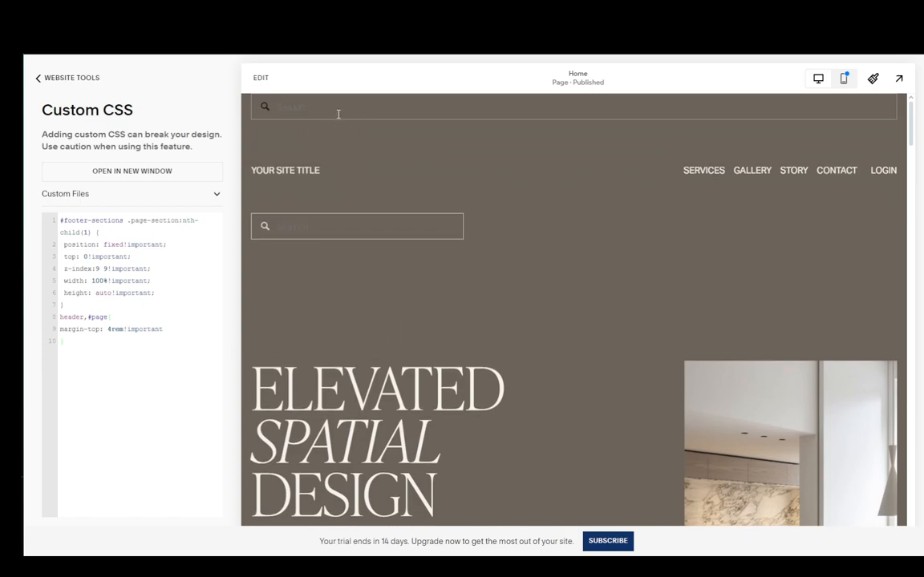
{"action": "left_click", "coordinate": [260, 80]}
{"action": "scroll", "coordinate": [103, 118], "scroll_direction": "down", "scroll_amount": 10}
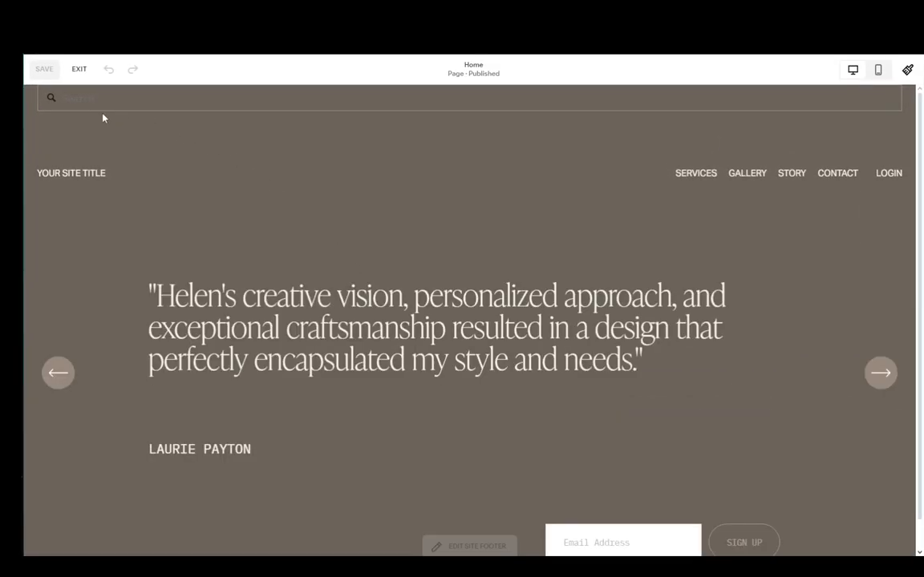
{"action": "left_click", "coordinate": [228, 200]}
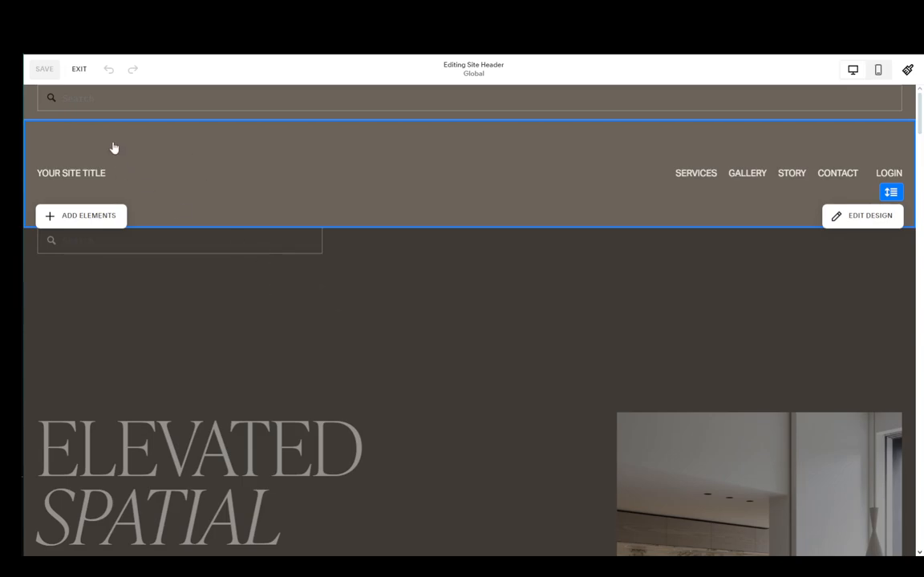
{"action": "left_click", "coordinate": [78, 69]}
{"action": "left_click", "coordinate": [80, 70]}
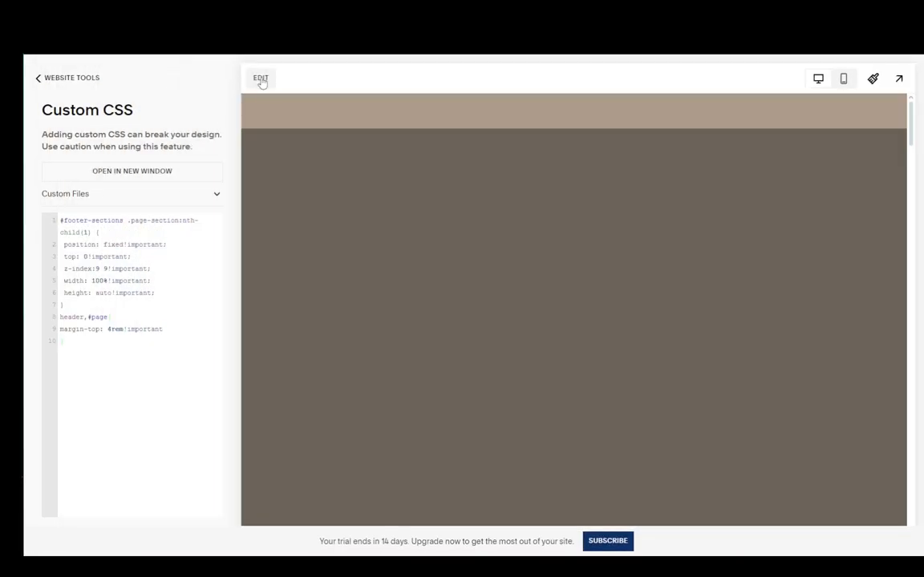
Reopen the home page in the editor and enter the site footer's edit mode.
{"action": "left_click", "coordinate": [260, 79]}
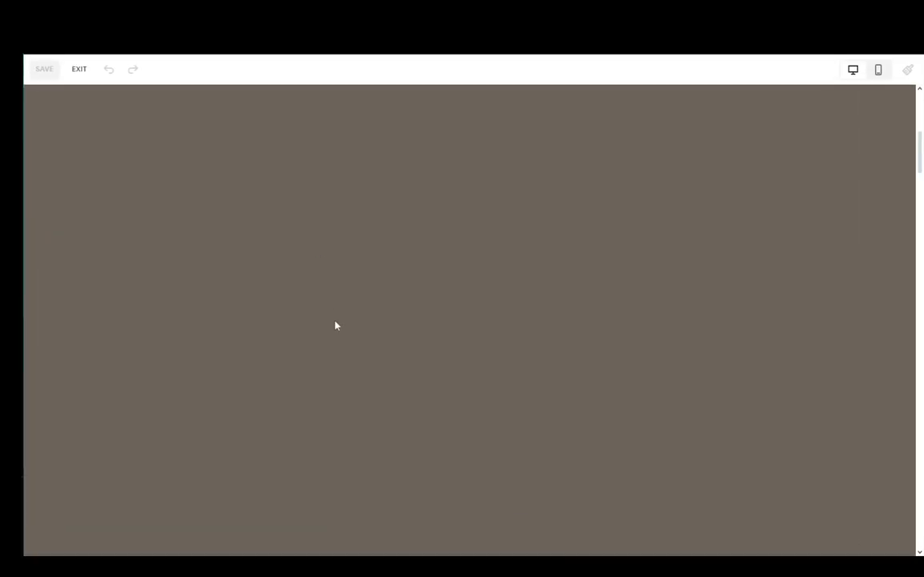
{"action": "scroll", "coordinate": [337, 325], "scroll_direction": "down", "scroll_amount": 20}
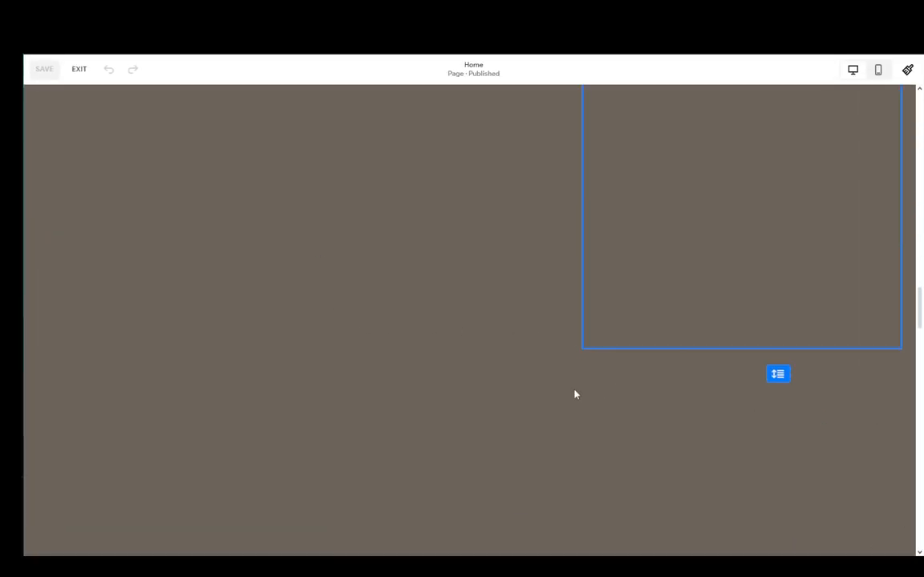
{"action": "scroll", "coordinate": [574, 394], "scroll_direction": "down", "scroll_amount": 20}
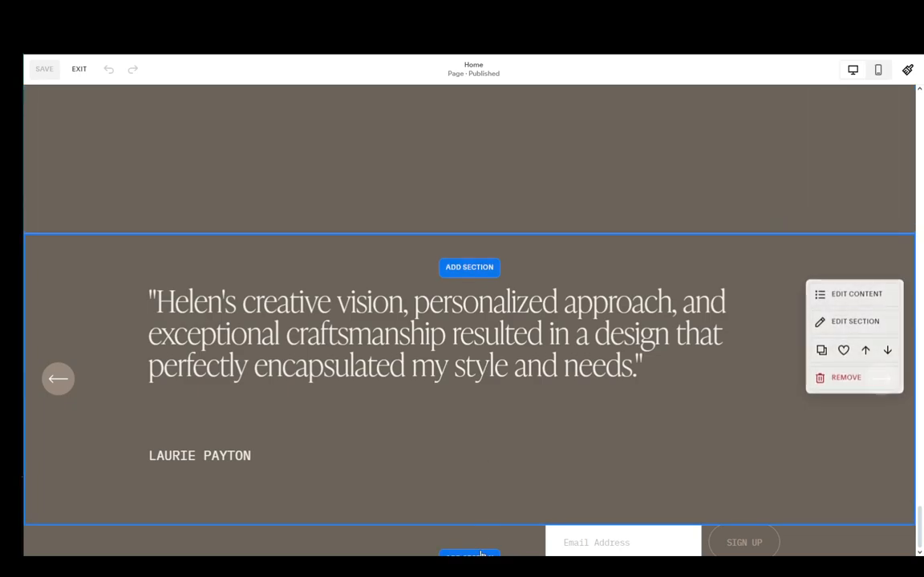
{"action": "left_click", "coordinate": [465, 530]}
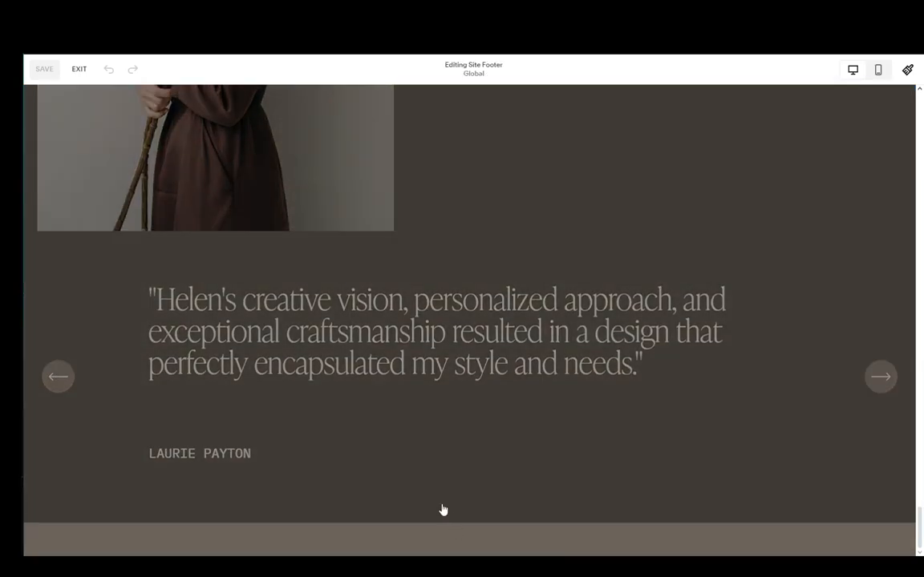
Move the pinned search block up to the top edge of its footer section, save the footer, and exit the editor.
{"action": "scroll", "coordinate": [381, 439], "scroll_direction": "up", "scroll_amount": 20}
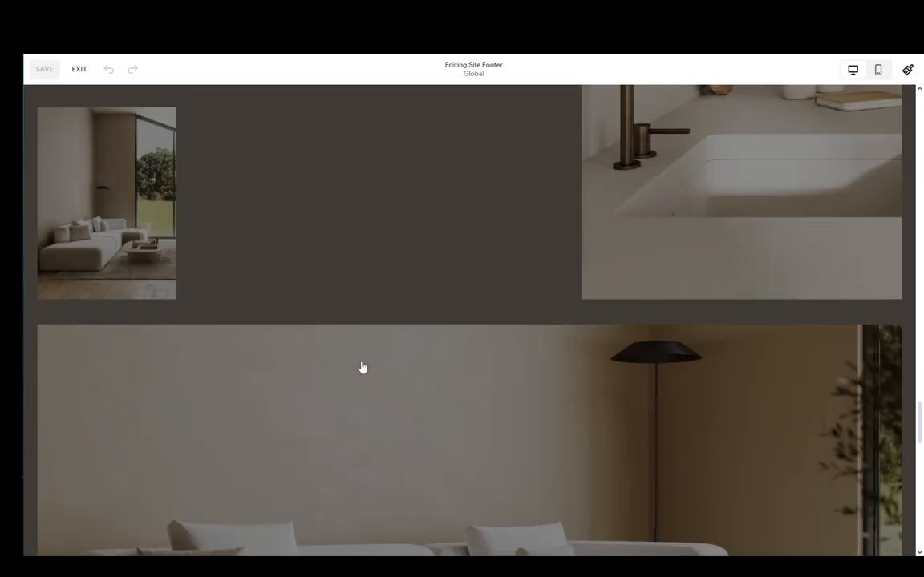
{"action": "scroll", "coordinate": [308, 282], "scroll_direction": "up", "scroll_amount": 15}
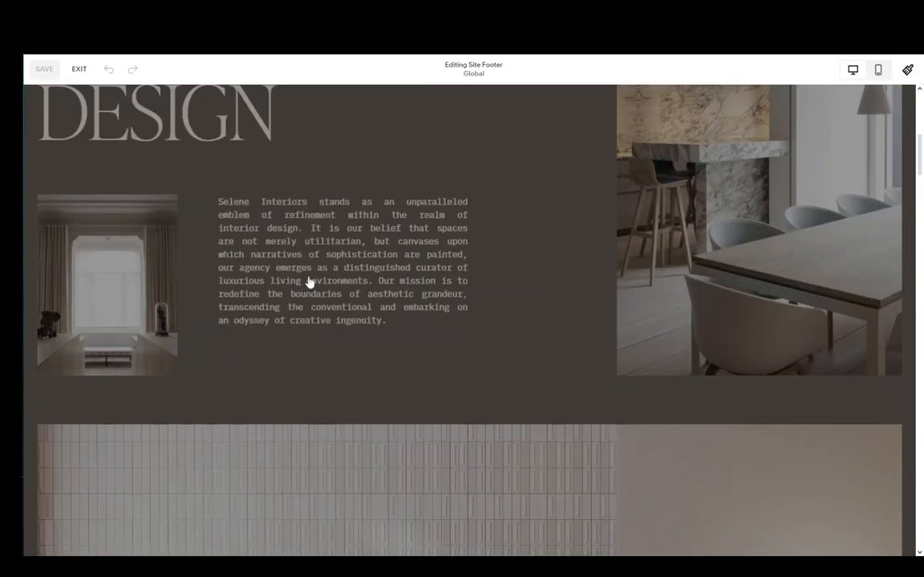
{"action": "left_click_drag", "start_coordinate": [218, 117], "coordinate": [202, 116]}
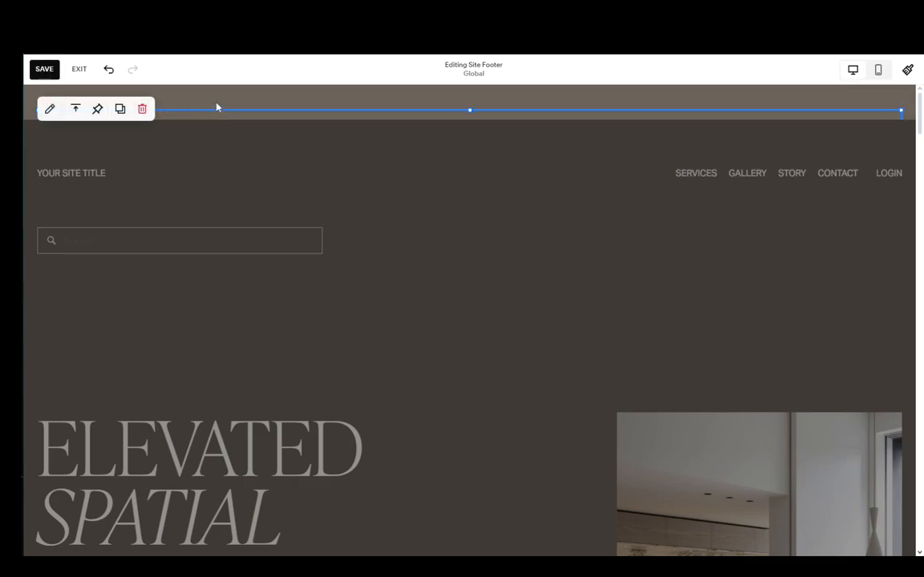
{"action": "left_click_drag", "start_coordinate": [227, 118], "coordinate": [210, 84]}
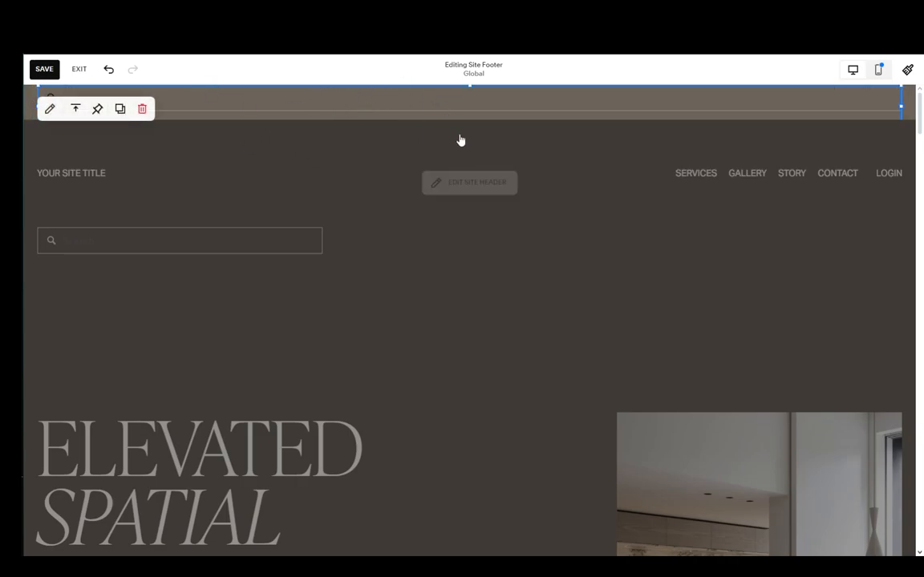
{"action": "left_click", "coordinate": [42, 70]}
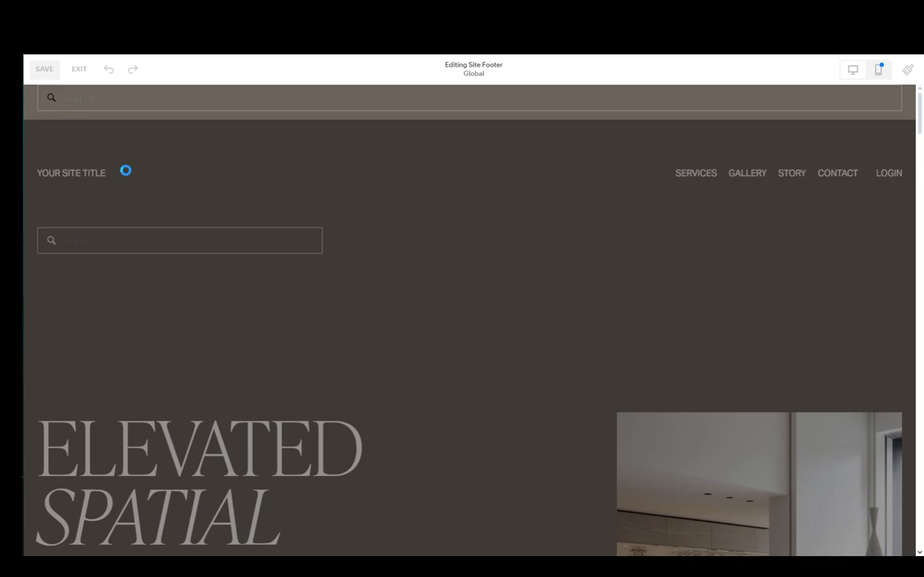
{"action": "left_click", "coordinate": [79, 69]}
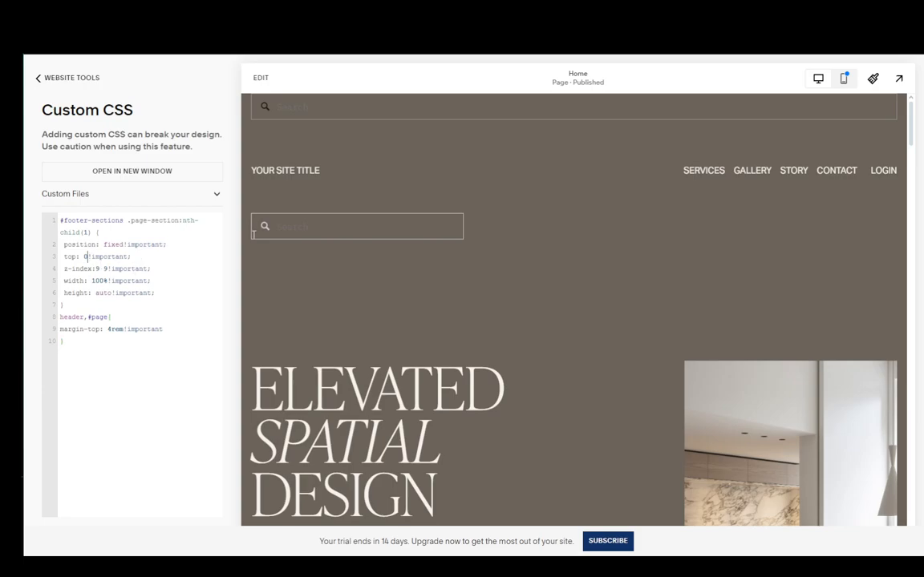
Set the pinned footer section's top value to 2 in the custom CSS, save it, and leave the CSS editor.
{"action": "key", "text": "BackSpace"}
{"action": "type", "text": "2"}
{"action": "left_click", "coordinate": [50, 79]}
{"action": "left_click", "coordinate": [336, 102]}
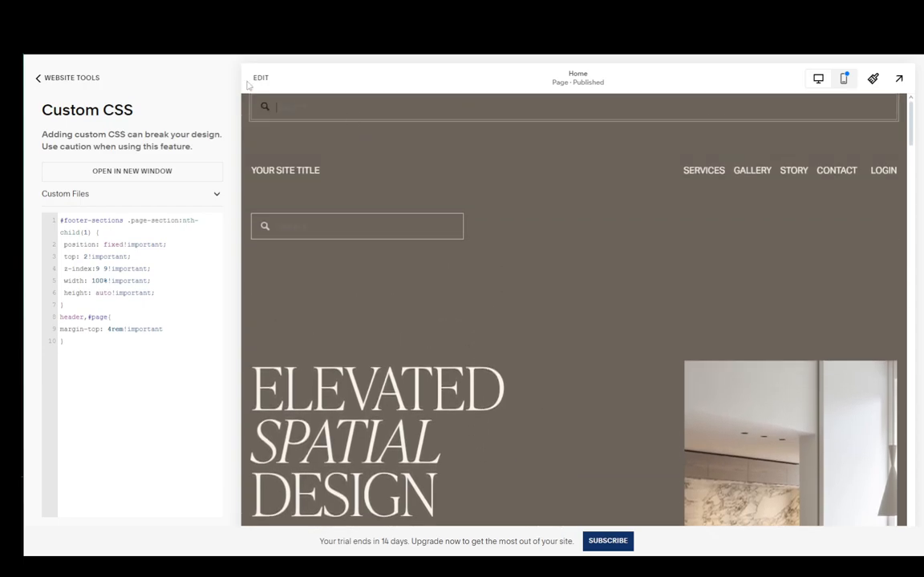
{"action": "left_click", "coordinate": [72, 79]}
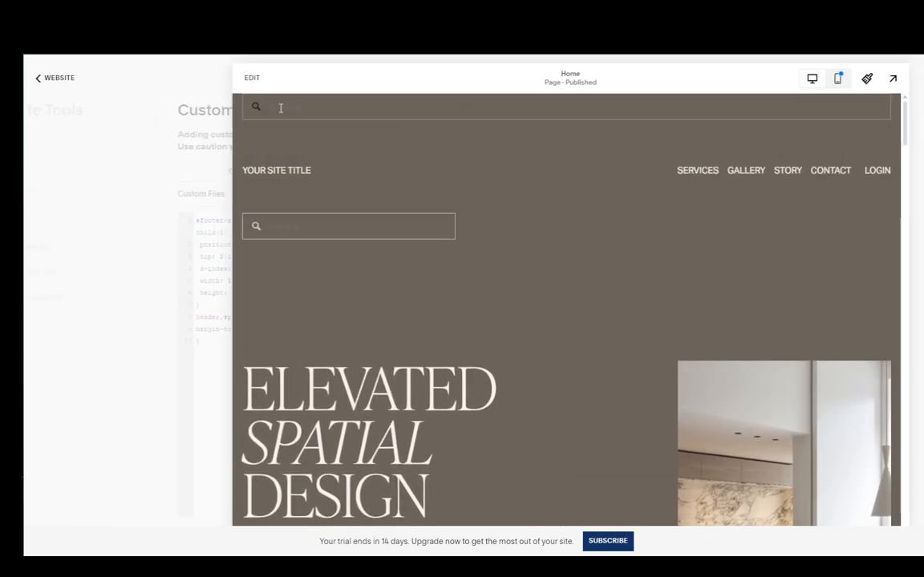